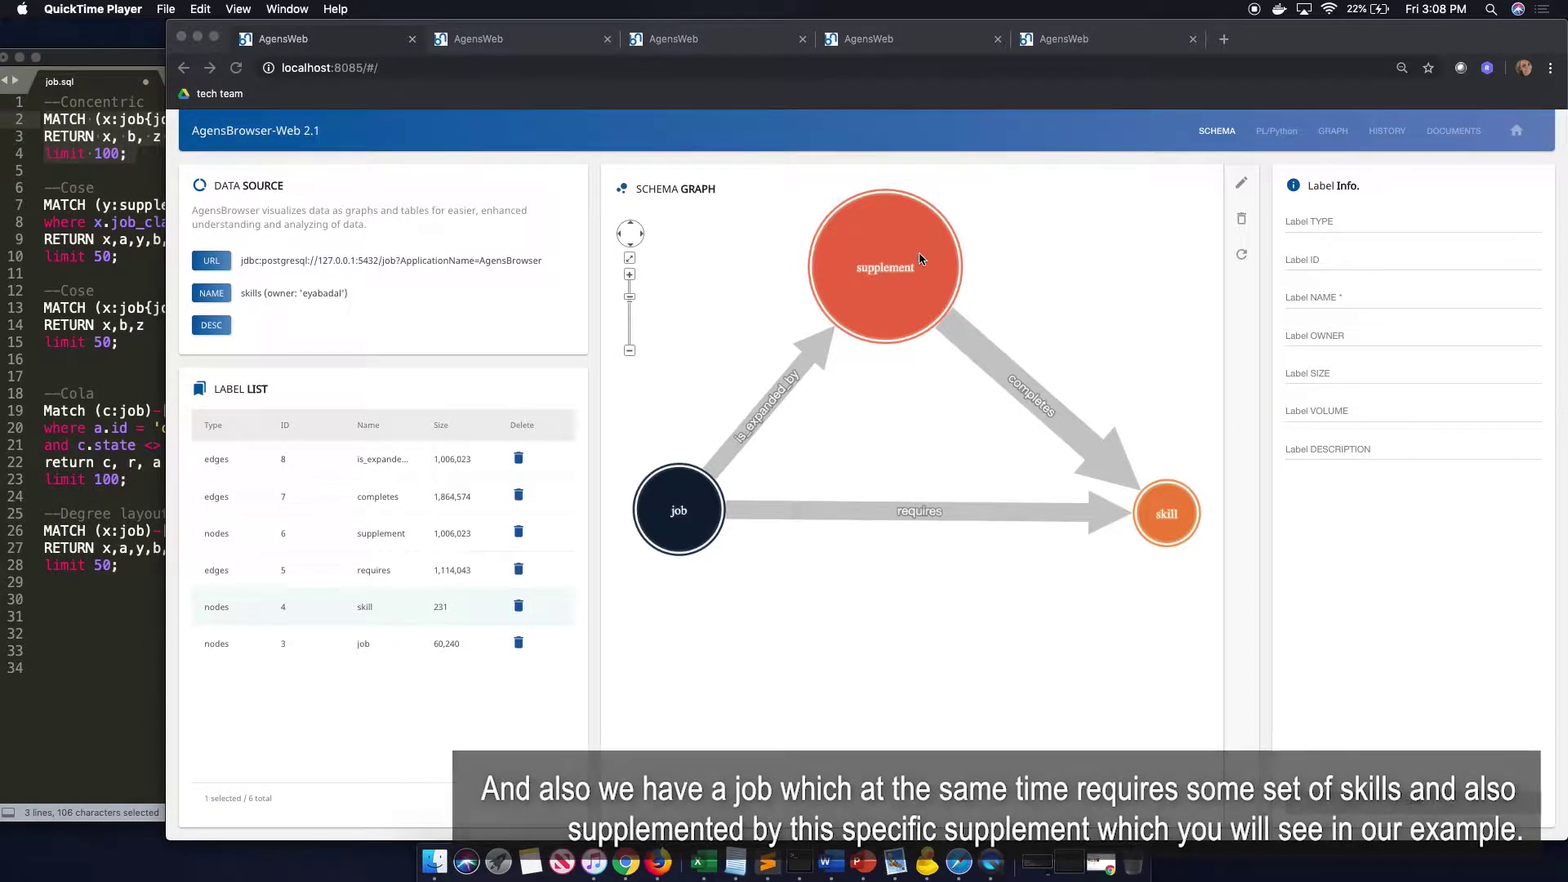
Open the GRAPH query editor and copy the Engineer-at-Google query (lines 2–4) from job.sql
{"action": "left_click", "coordinate": [1334, 136]}
{"action": "left_click", "coordinate": [1333, 135]}
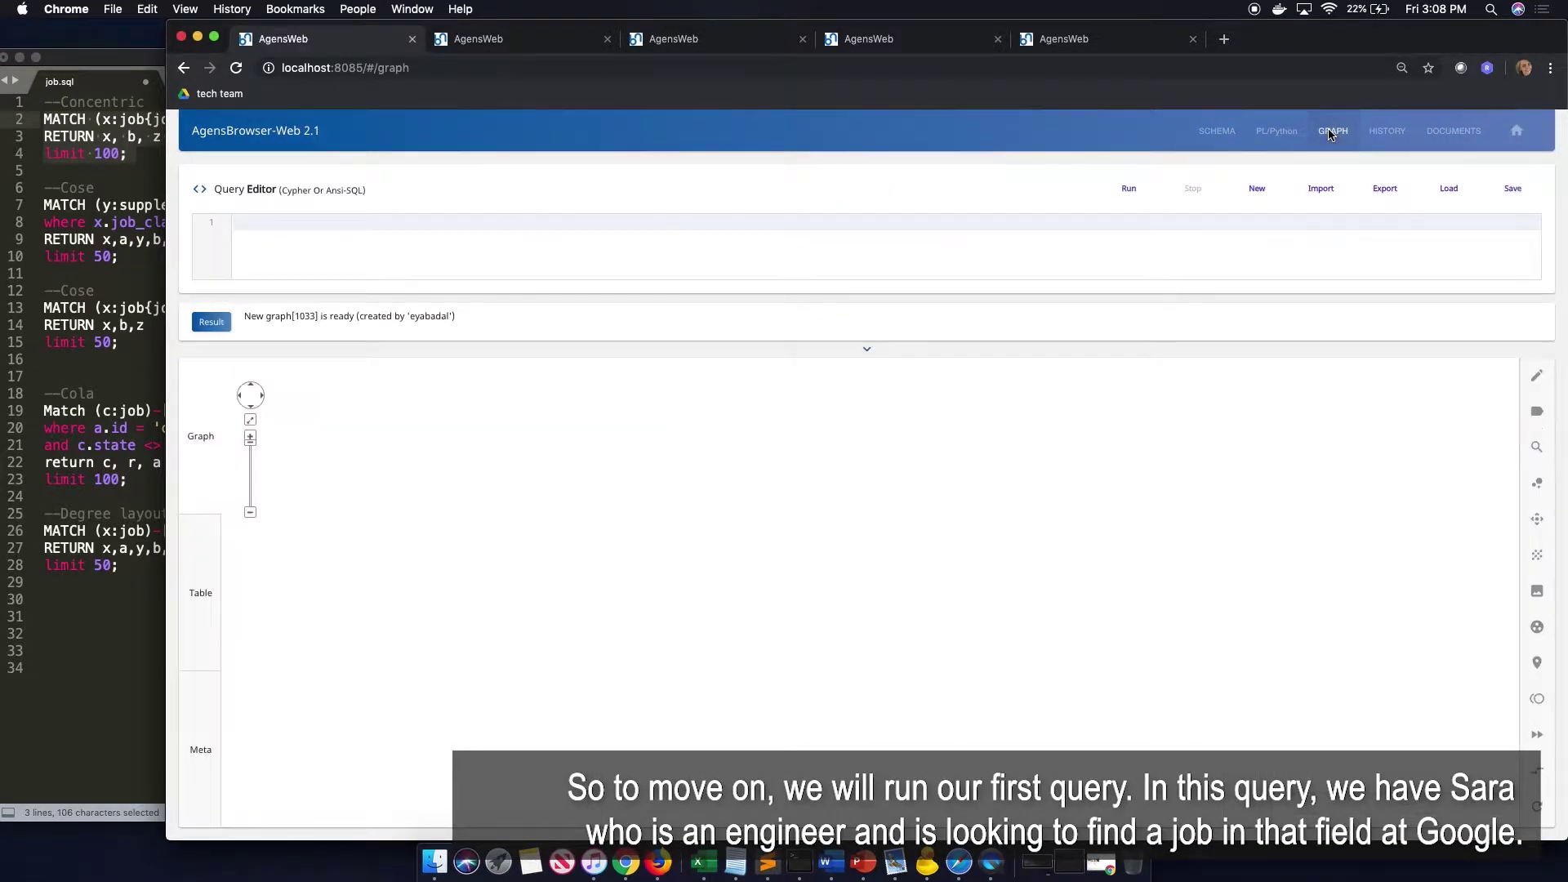
{"action": "left_click", "coordinate": [90, 315]}
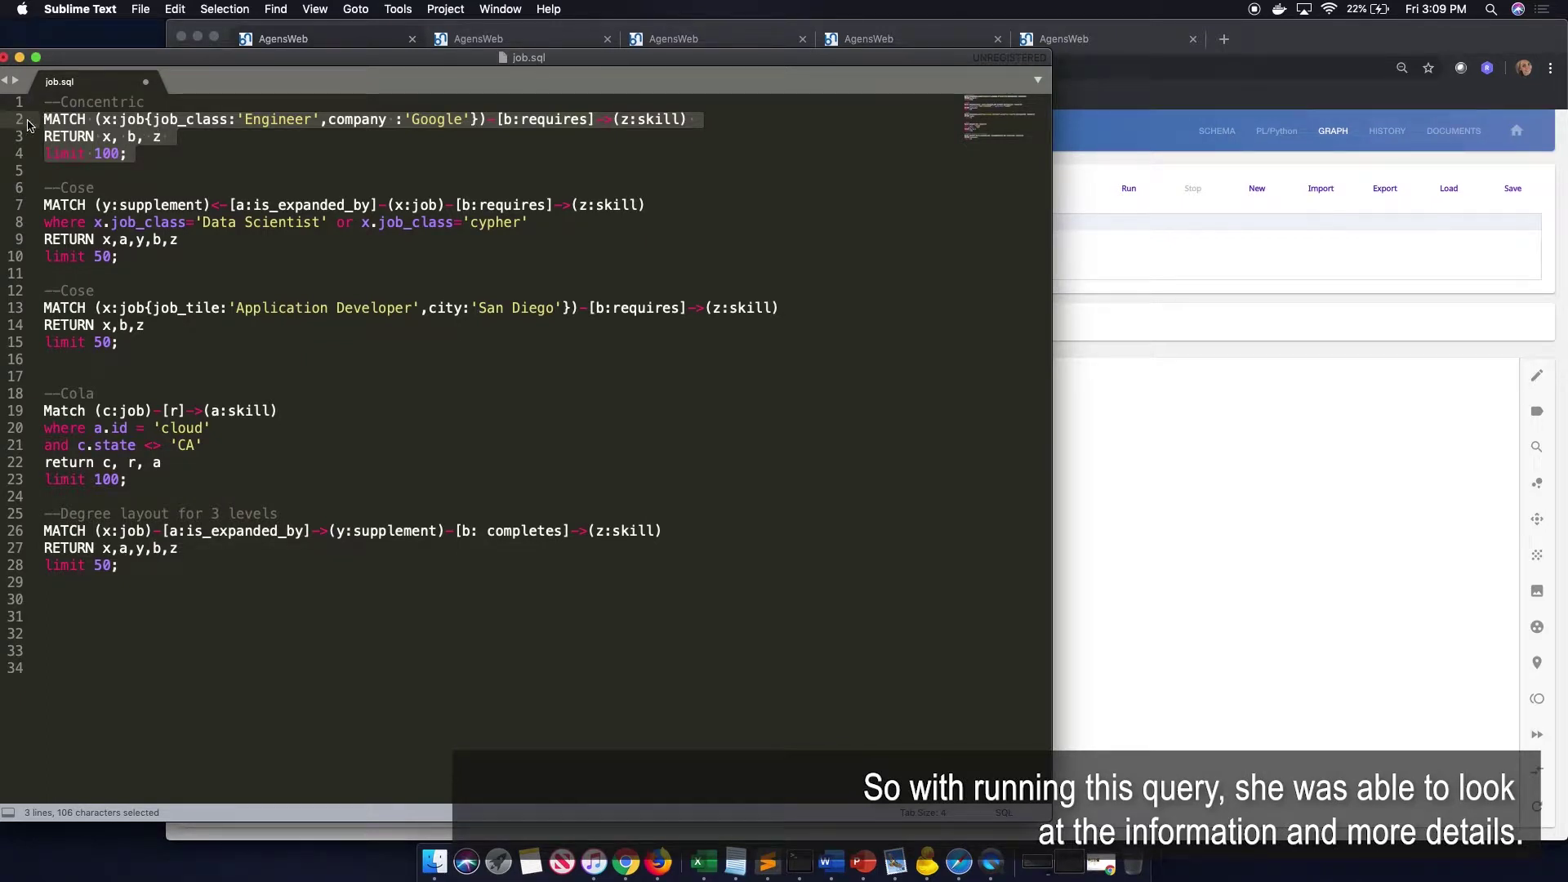
{"action": "left_click_drag", "start_coordinate": [44, 171], "coordinate": [39, 122]}
{"action": "key", "text": "super+c"}
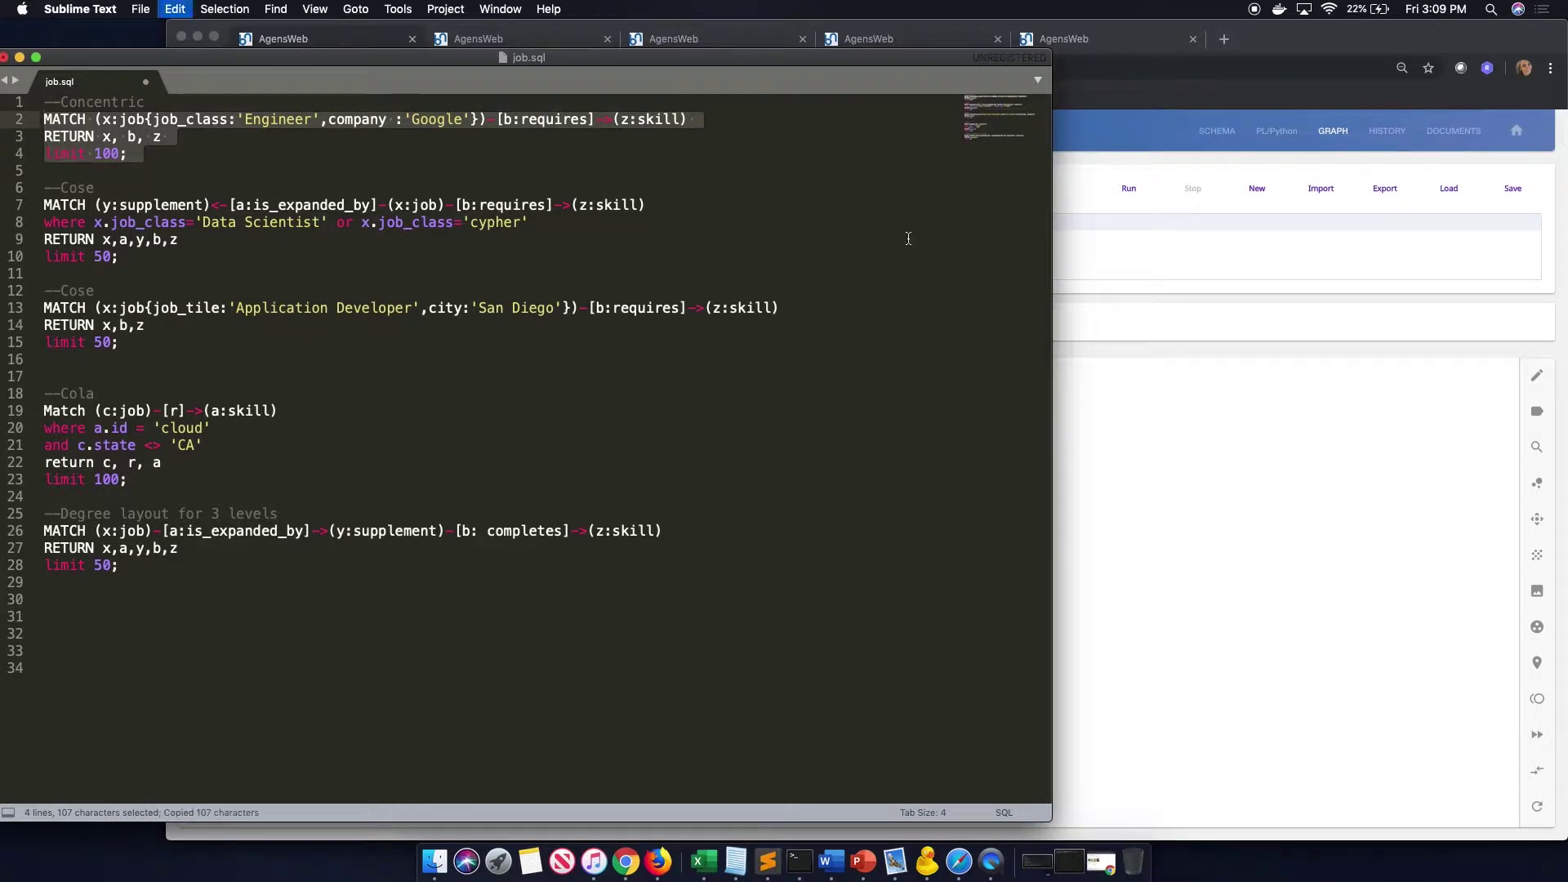
{"action": "left_click", "coordinate": [1065, 237]}
Paste and run the Engineer-at-Google query, arranging the 69-node result with the Cose layout
{"action": "key", "text": "super+v"}
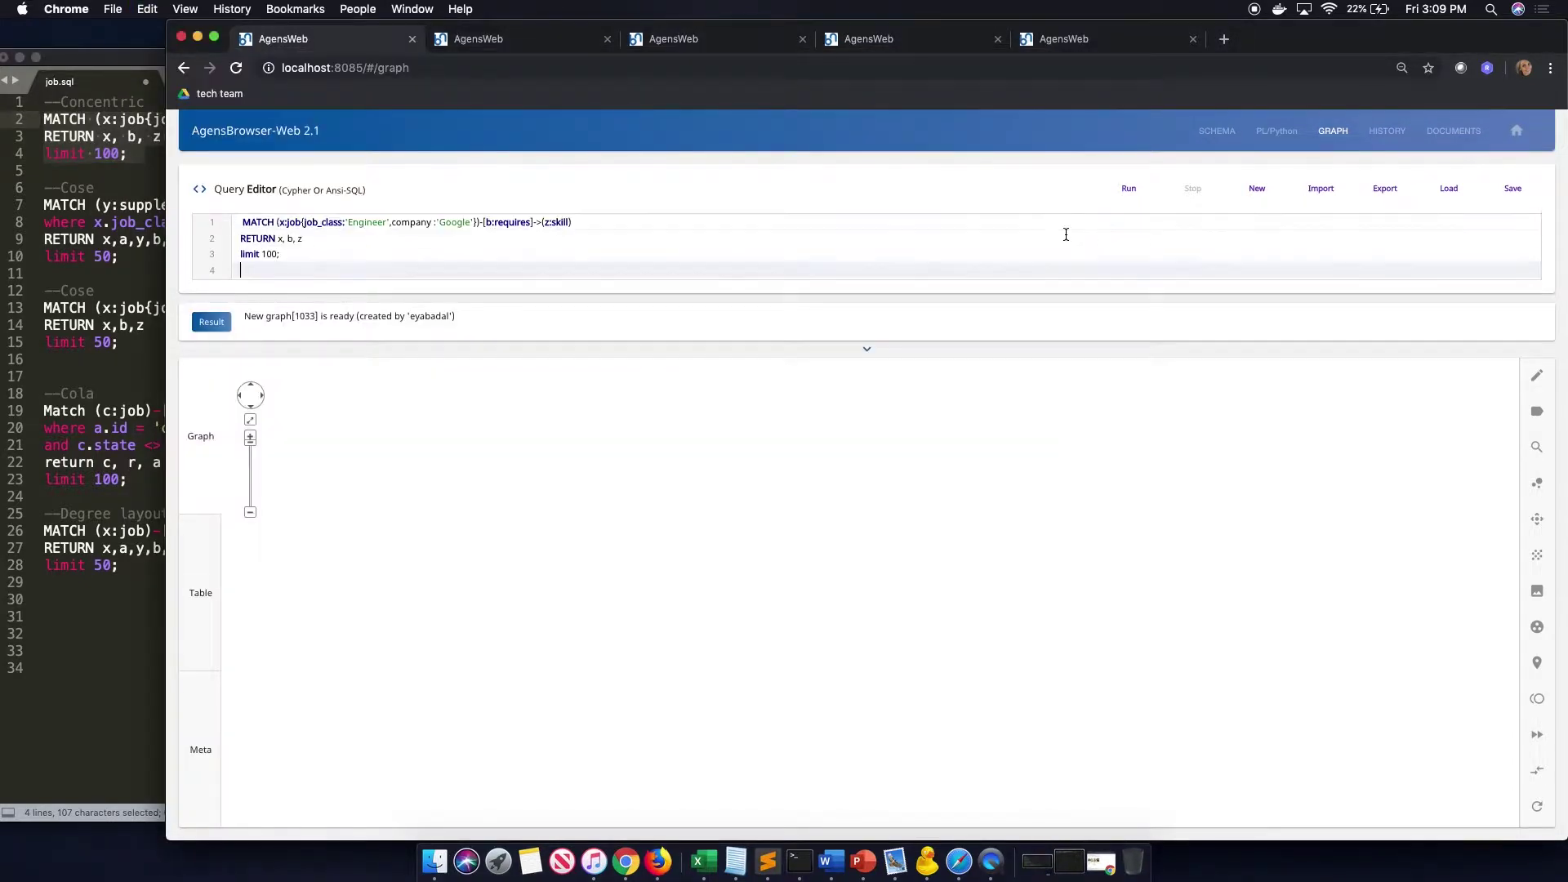
{"action": "left_click", "coordinate": [1132, 191]}
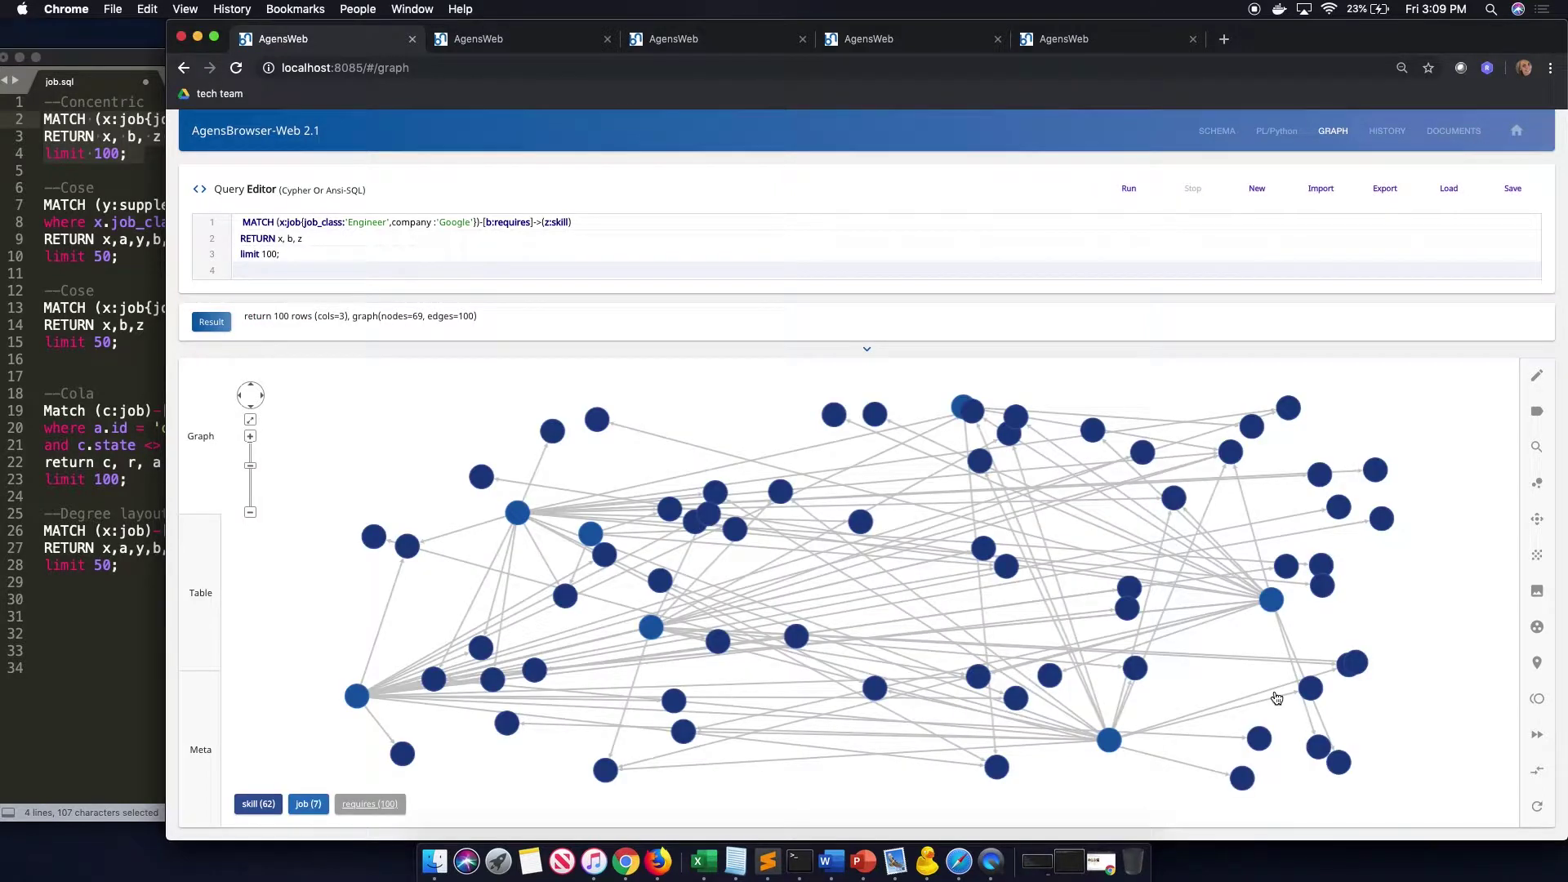
{"action": "left_click", "coordinate": [1536, 491]}
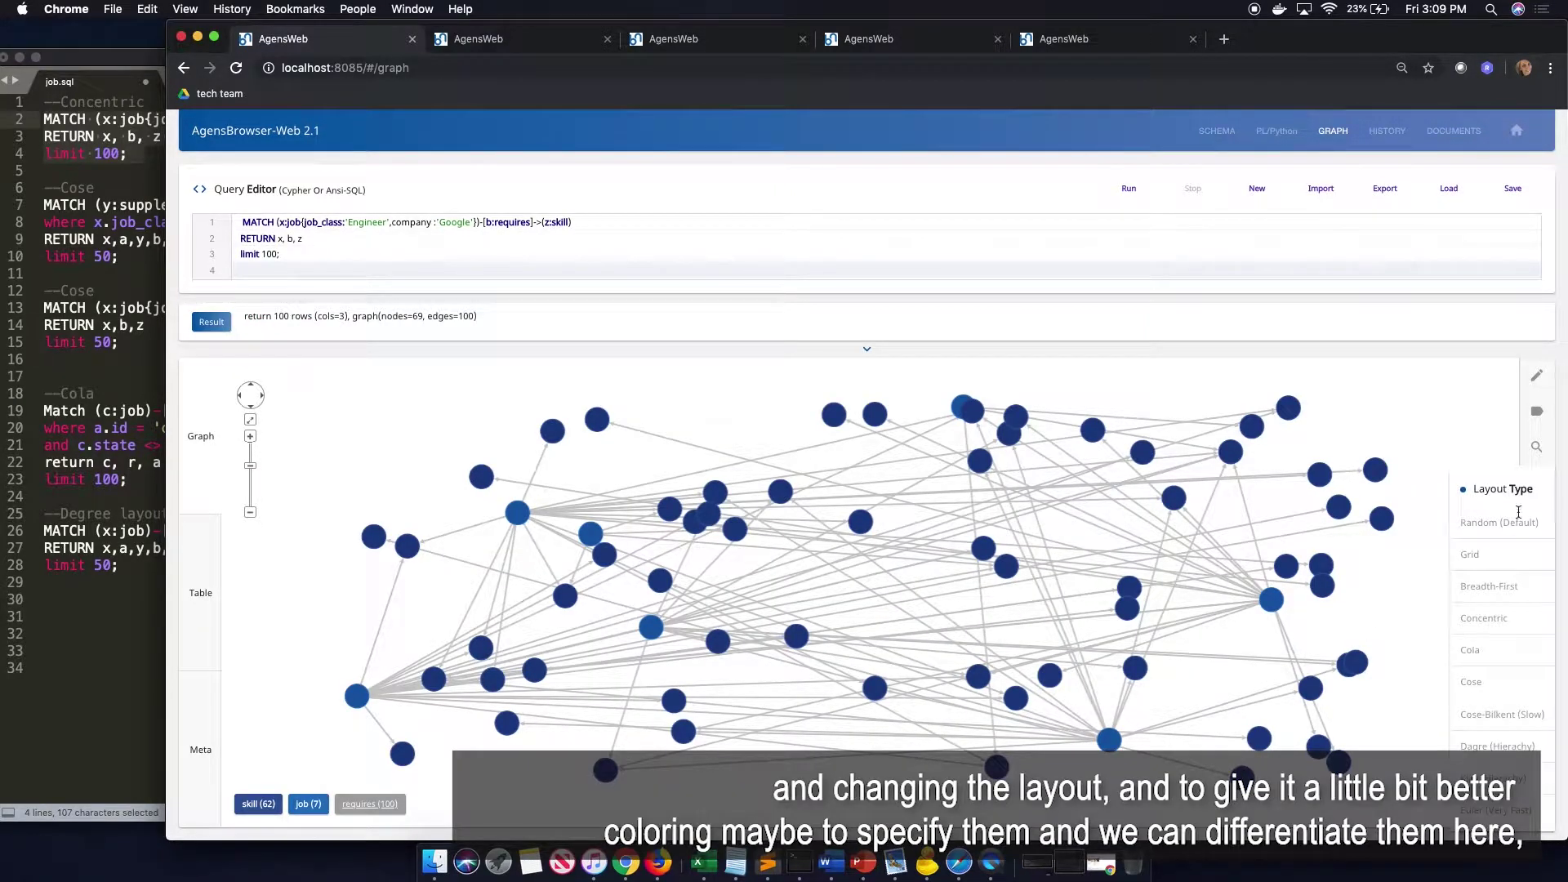
{"action": "left_click", "coordinate": [1503, 683]}
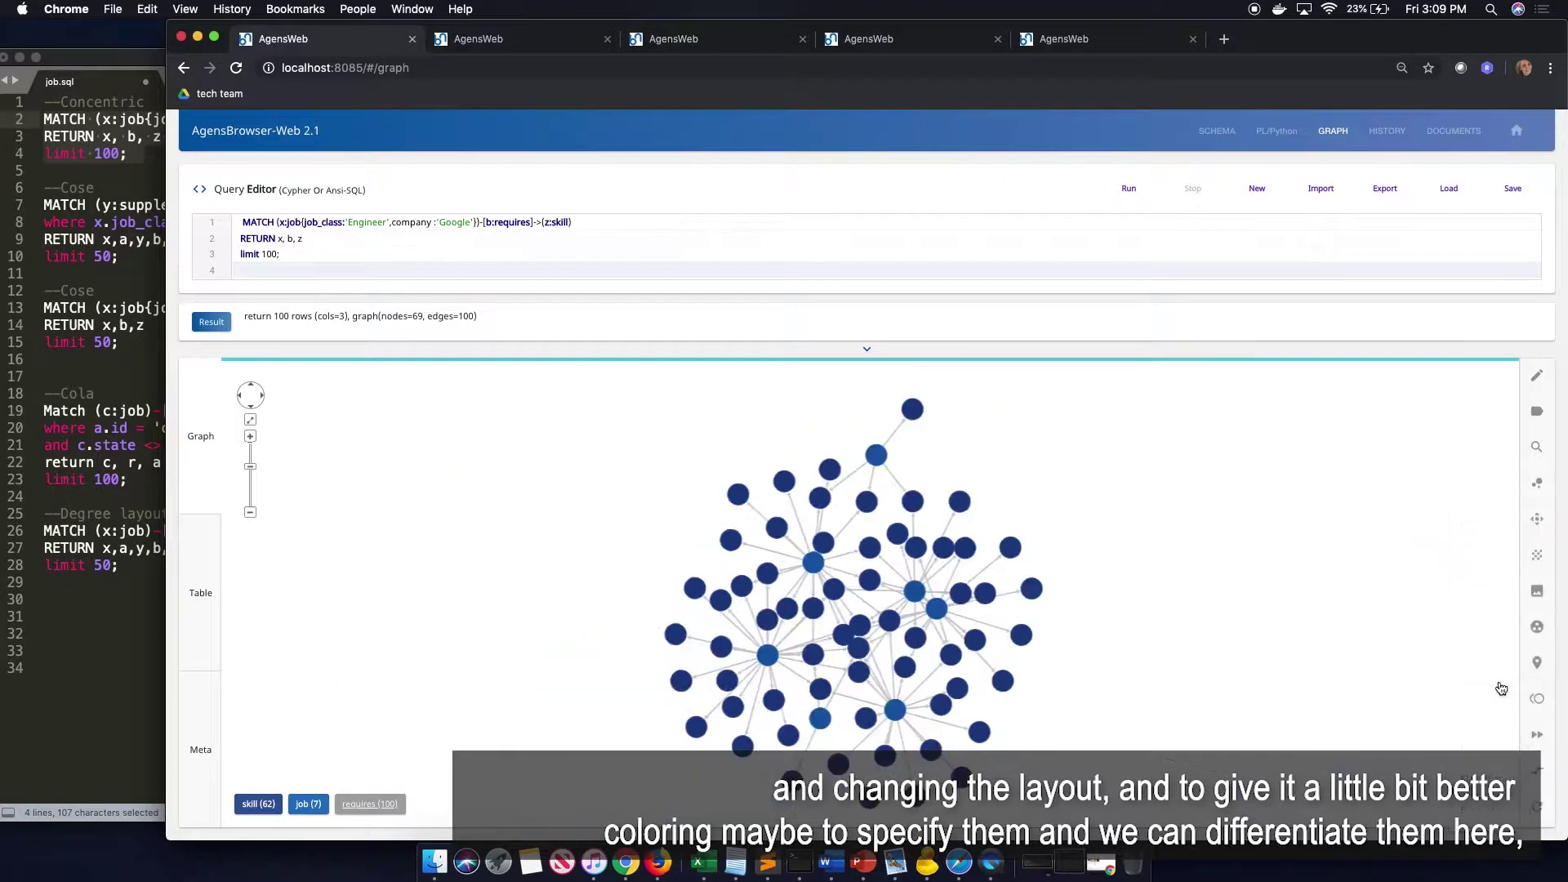
Colour the skill nodes red and begin choosing a title property for job nodes
{"action": "left_click", "coordinate": [258, 804]}
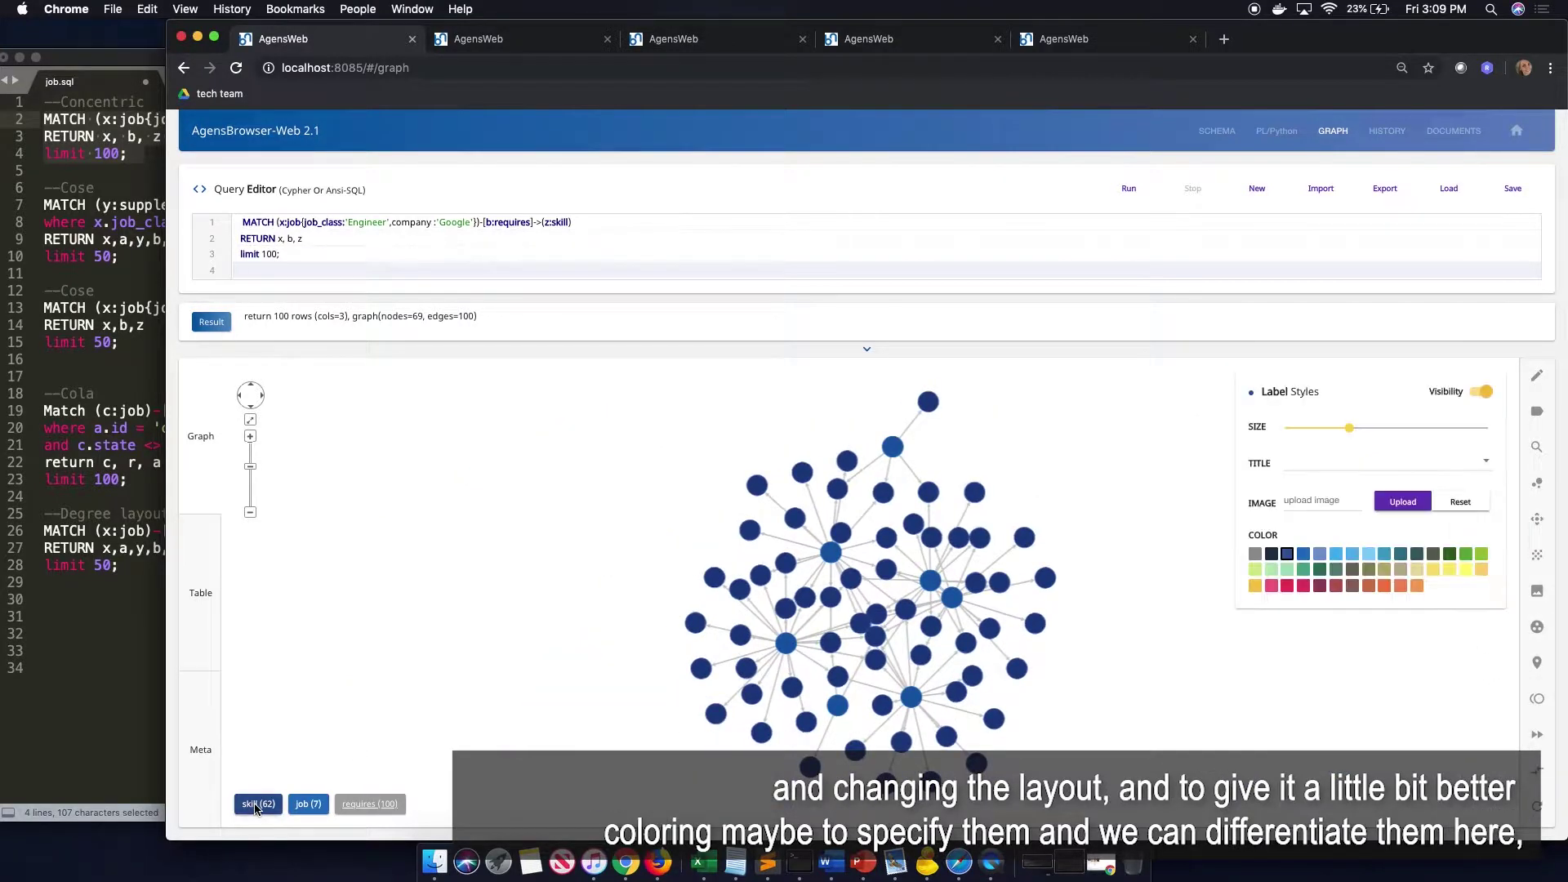
{"action": "left_click", "coordinate": [1287, 586]}
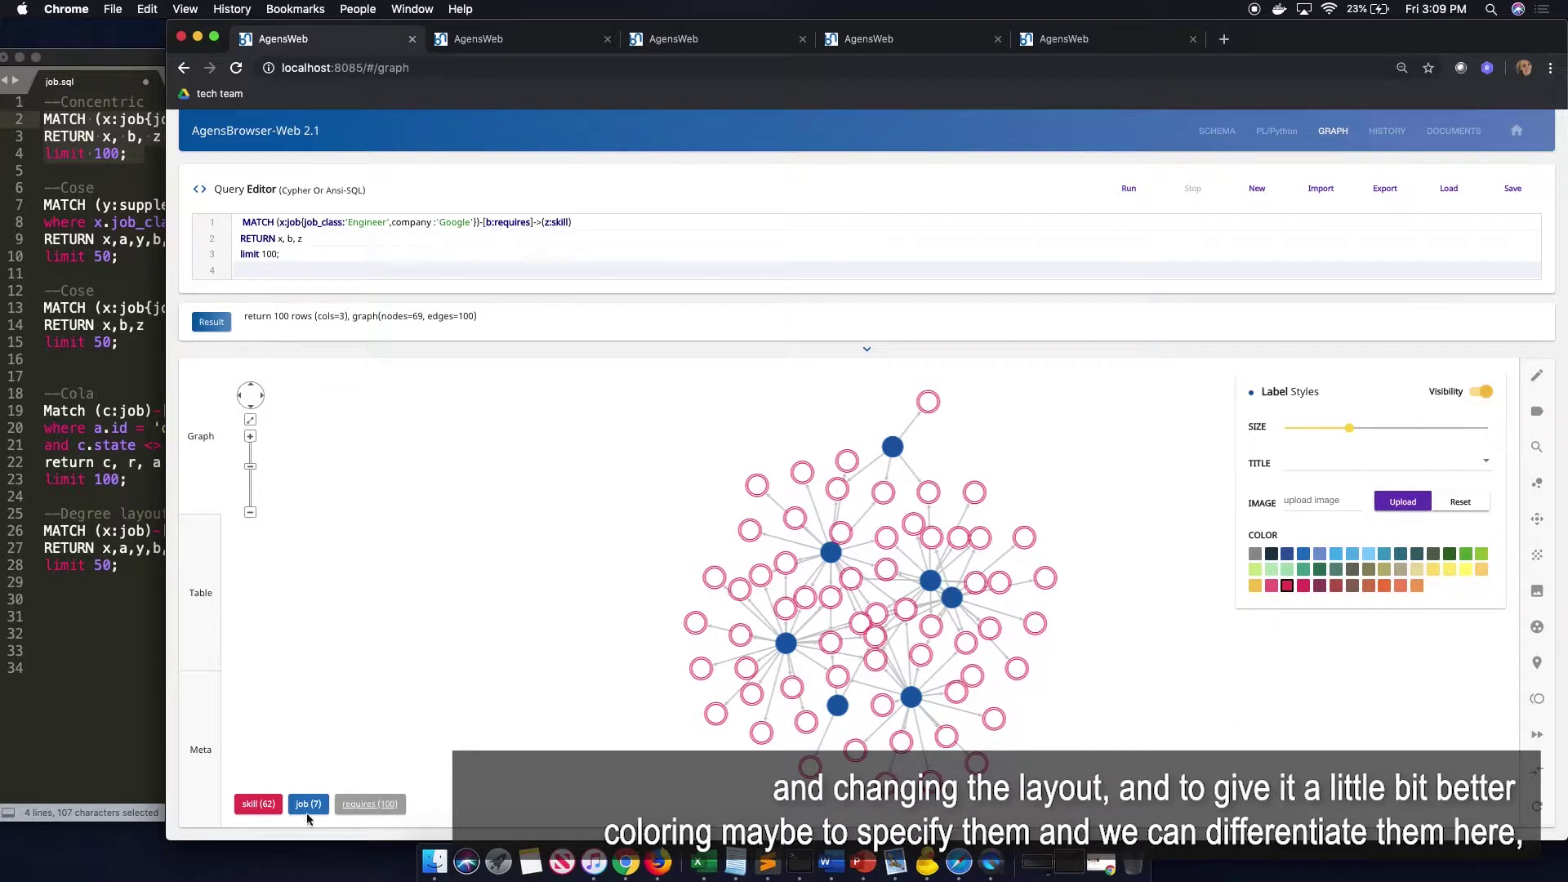
{"action": "left_click", "coordinate": [324, 805]}
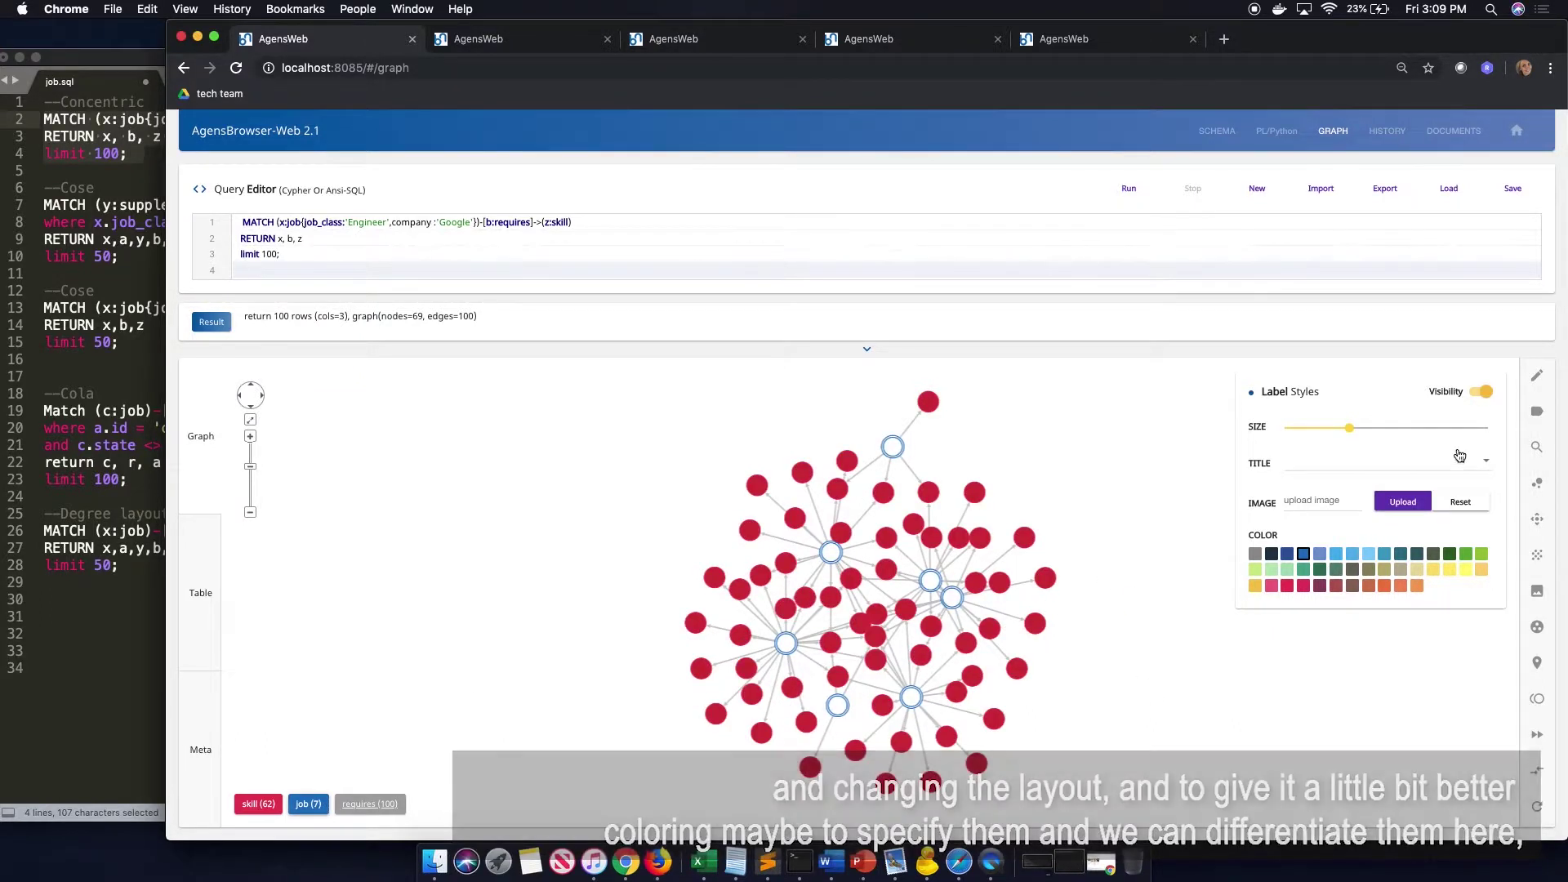
{"action": "left_click", "coordinate": [1537, 418]}
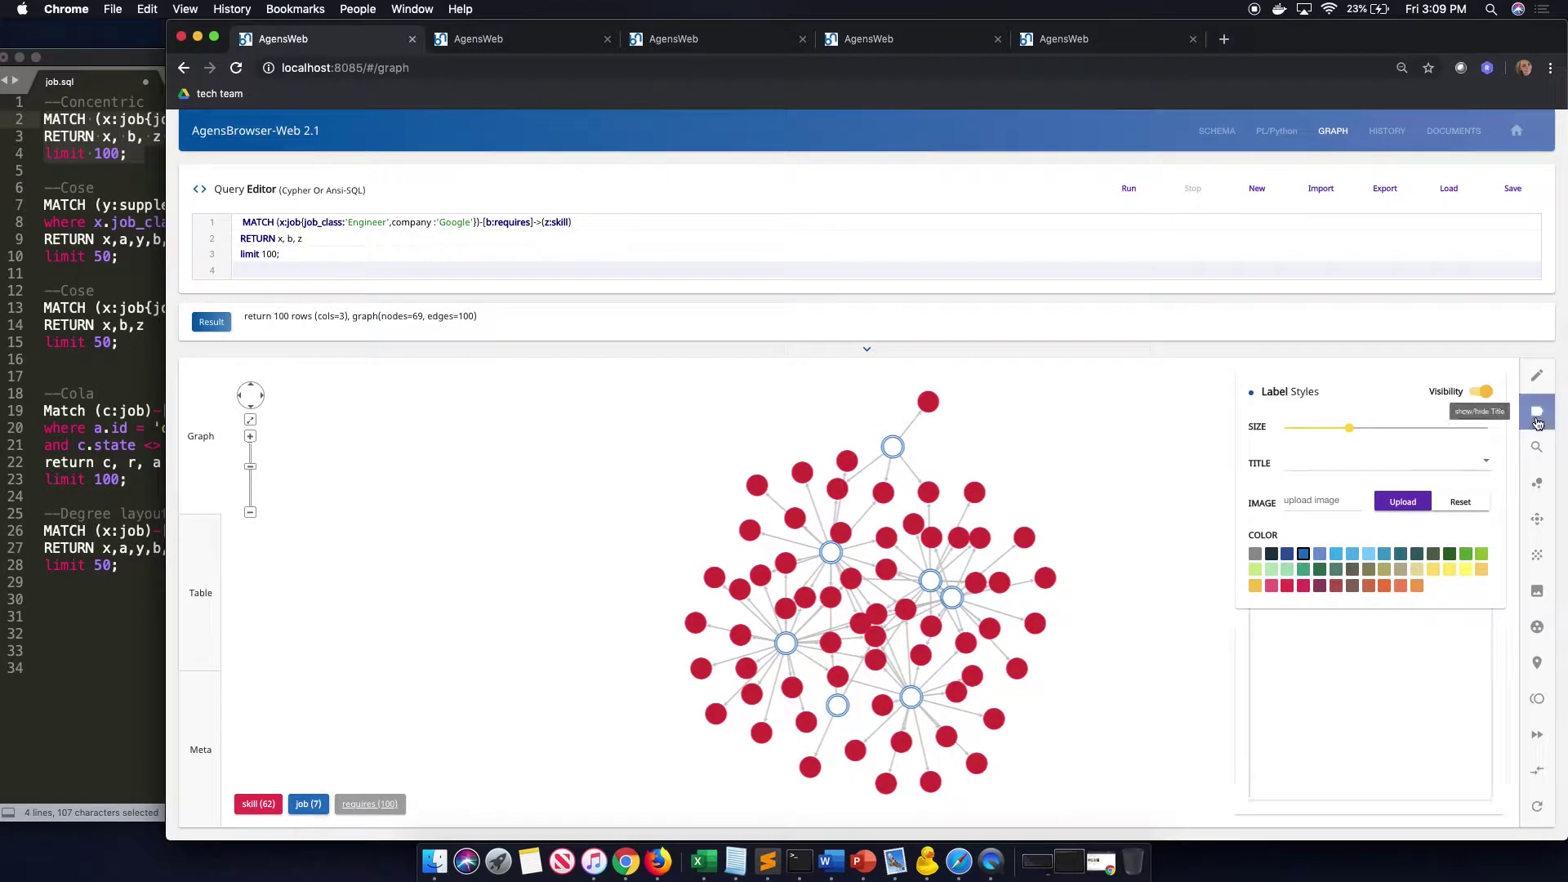
{"action": "left_click", "coordinate": [1376, 465]}
Set the job nodes' TITLE label to job_title
{"action": "scroll", "coordinate": [1355, 523], "scroll_direction": "down", "scroll_amount": 4}
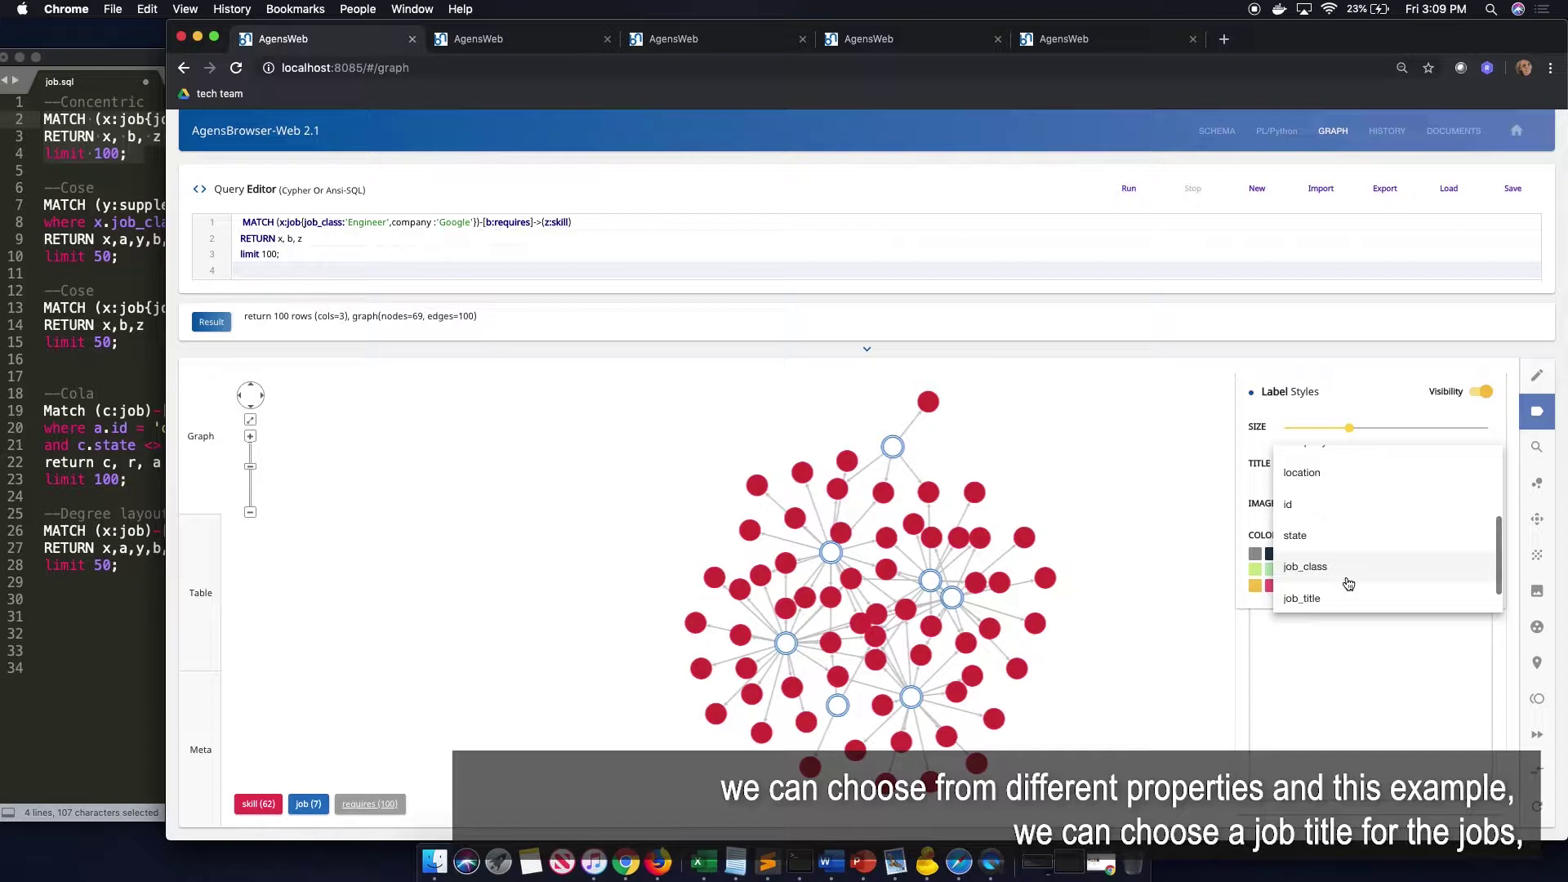
{"action": "scroll", "coordinate": [1349, 581], "scroll_direction": "down", "scroll_amount": 1}
{"action": "left_click", "coordinate": [1333, 574]}
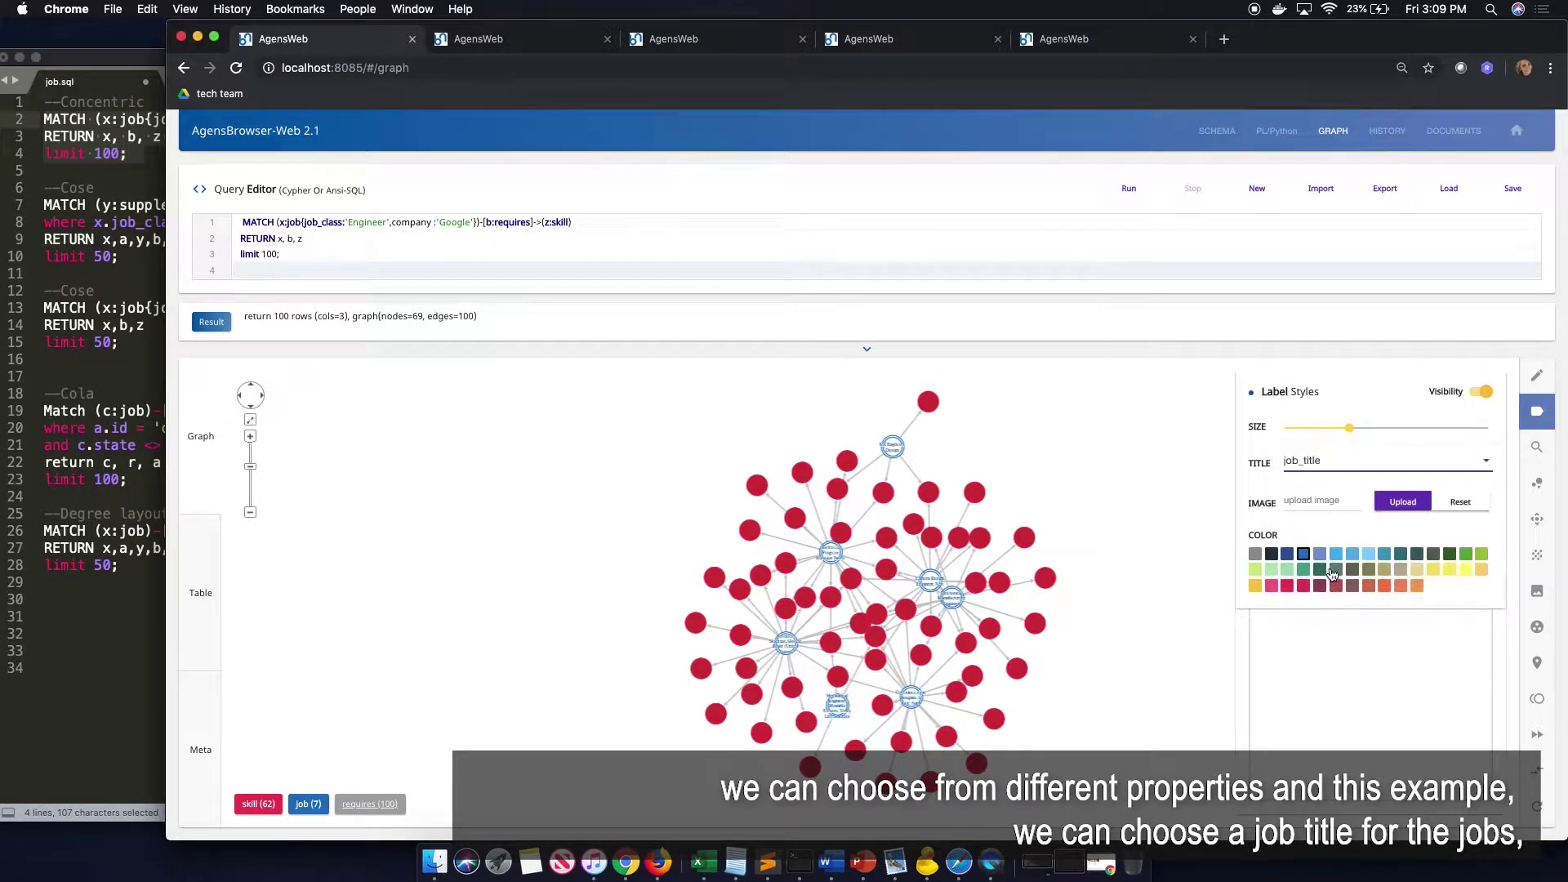
Set the skill nodes' TITLE label to id and deselect the nodes
{"action": "left_click", "coordinate": [258, 804]}
{"action": "left_click", "coordinate": [1319, 464]}
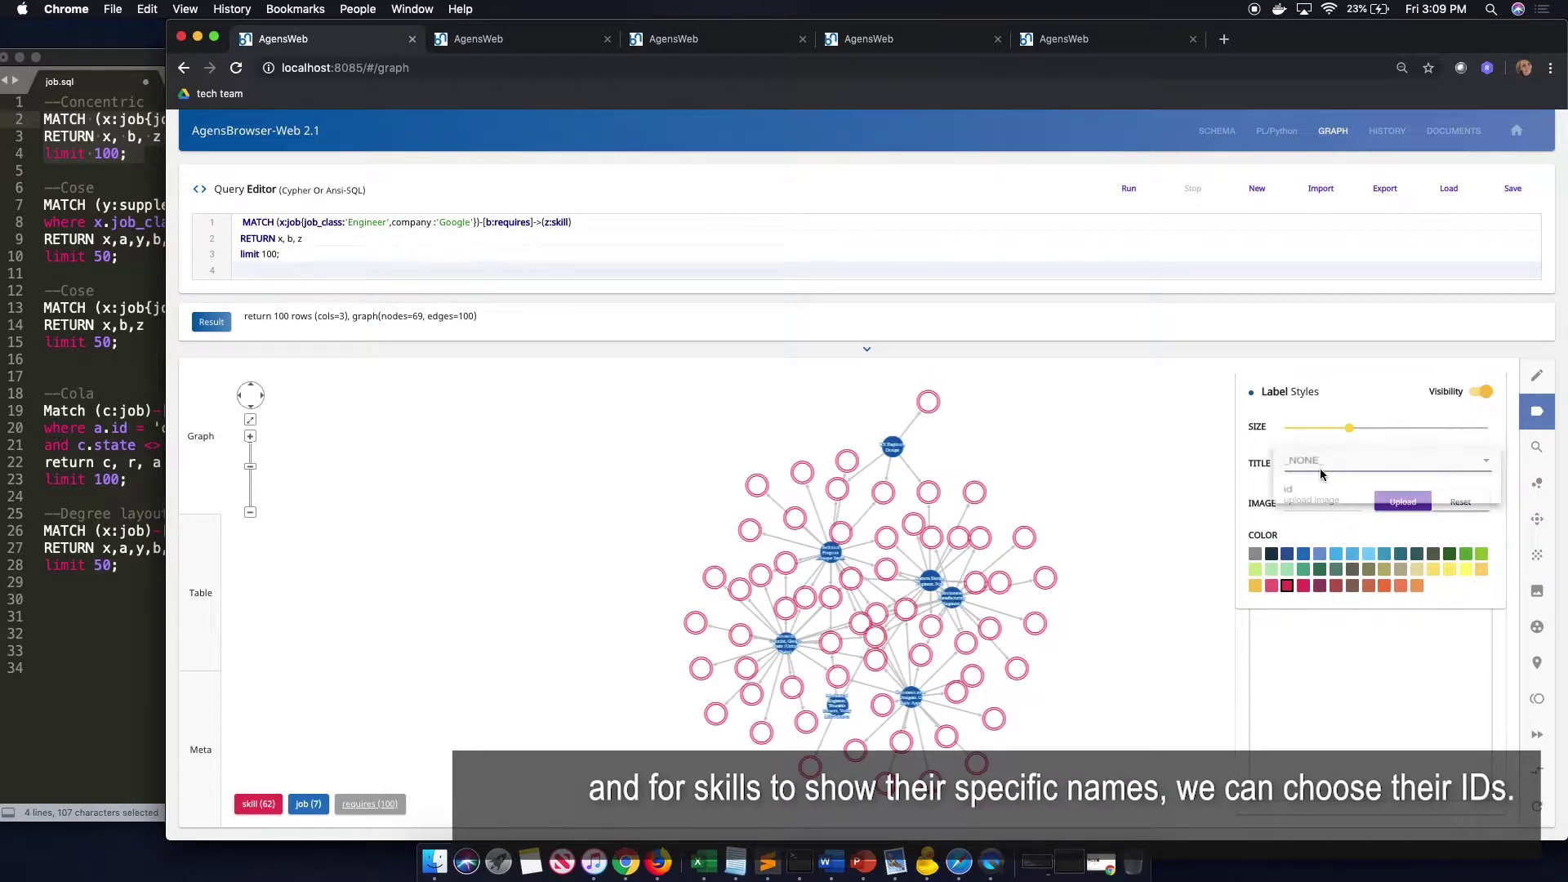
{"action": "left_click", "coordinate": [1323, 493]}
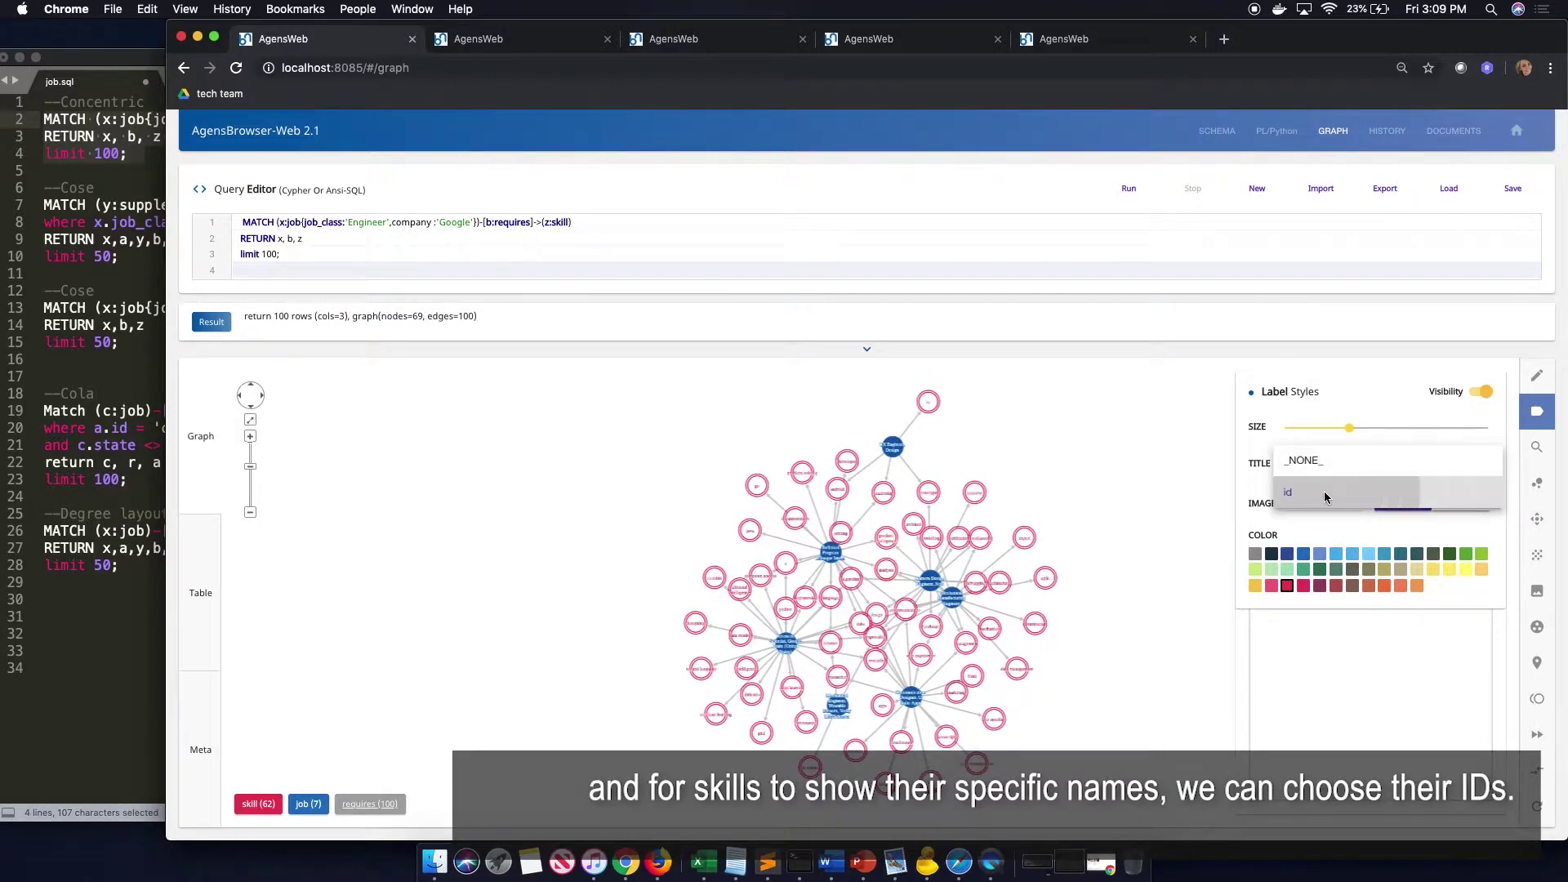
{"action": "left_click", "coordinate": [532, 505]}
Zoom and pan the graph to read job titles like Technical Program Manager Intern
{"action": "scroll", "coordinate": [814, 578], "scroll_direction": "up", "scroll_amount": 5}
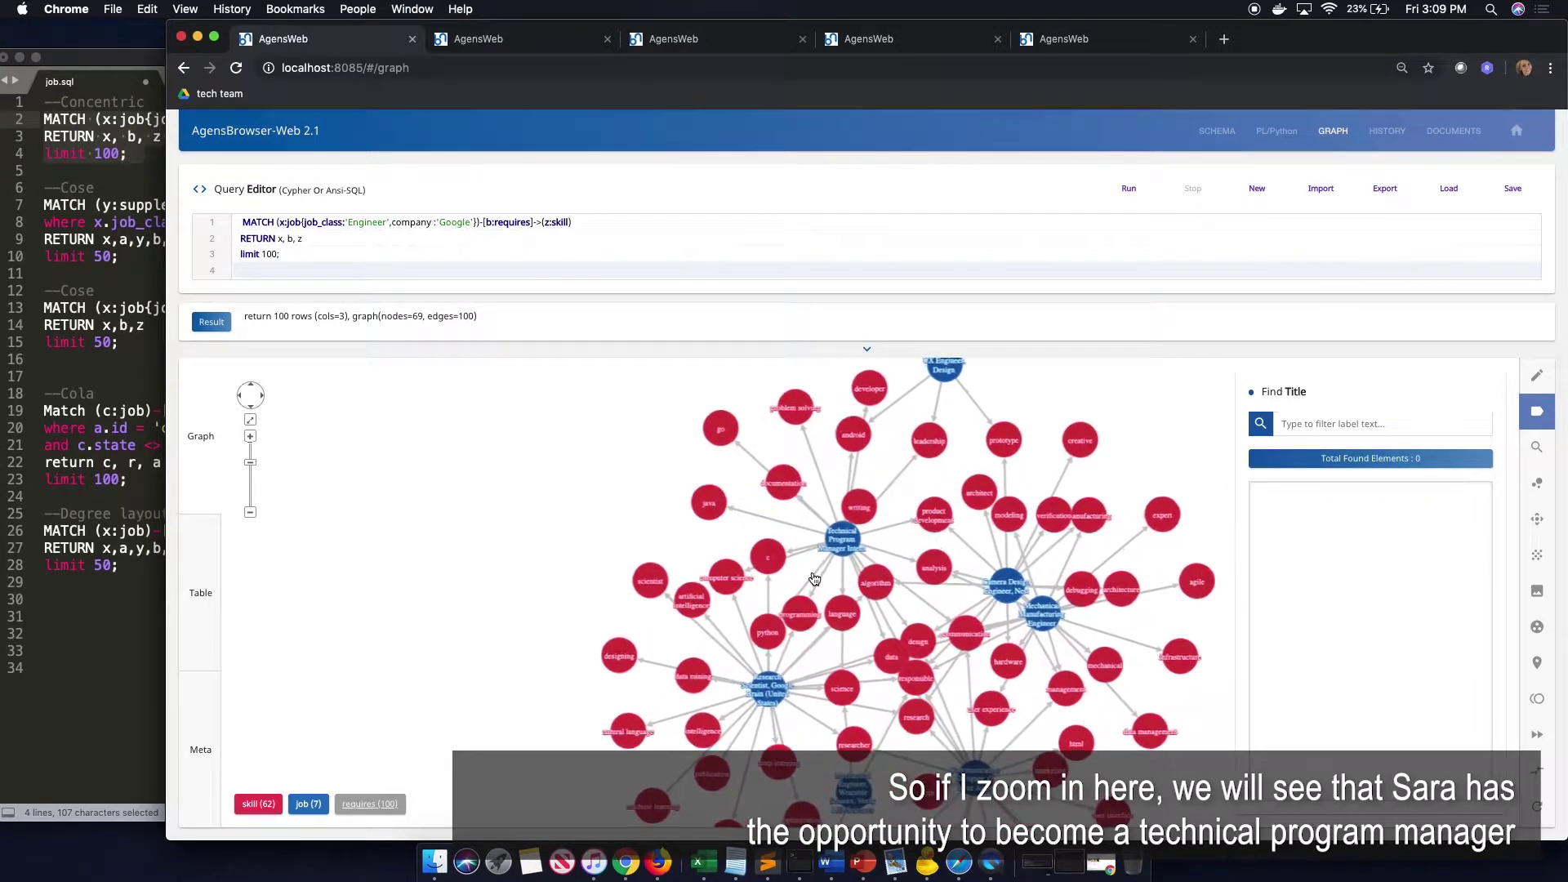
{"action": "left_click", "coordinate": [538, 522]}
{"action": "scroll", "coordinate": [719, 569], "scroll_direction": "up", "scroll_amount": 5}
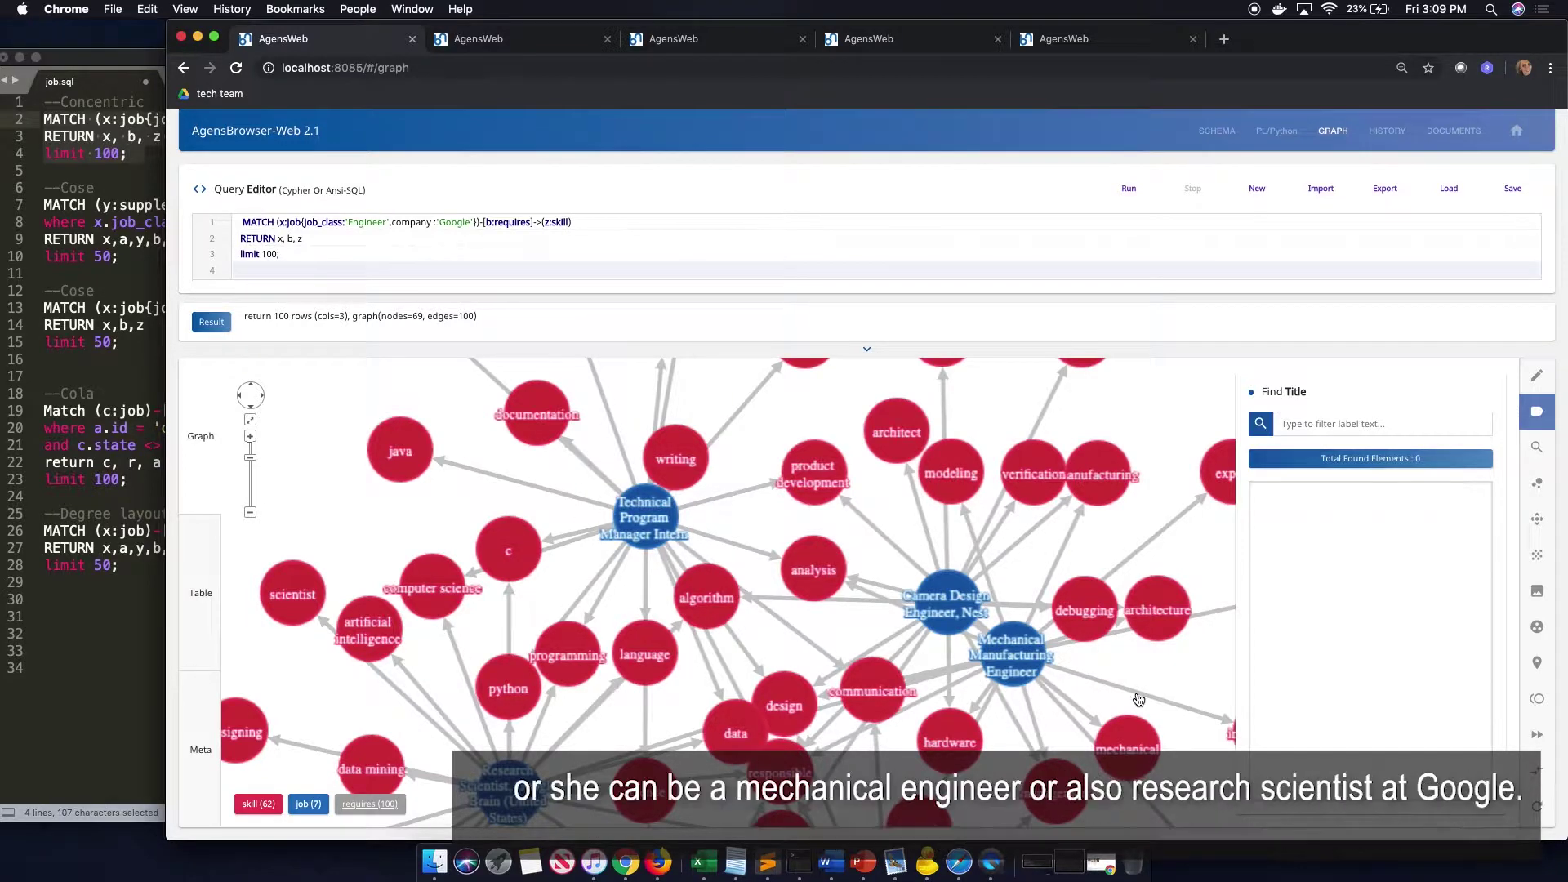
{"action": "left_click_drag", "start_coordinate": [1185, 630], "coordinate": [1192, 562]}
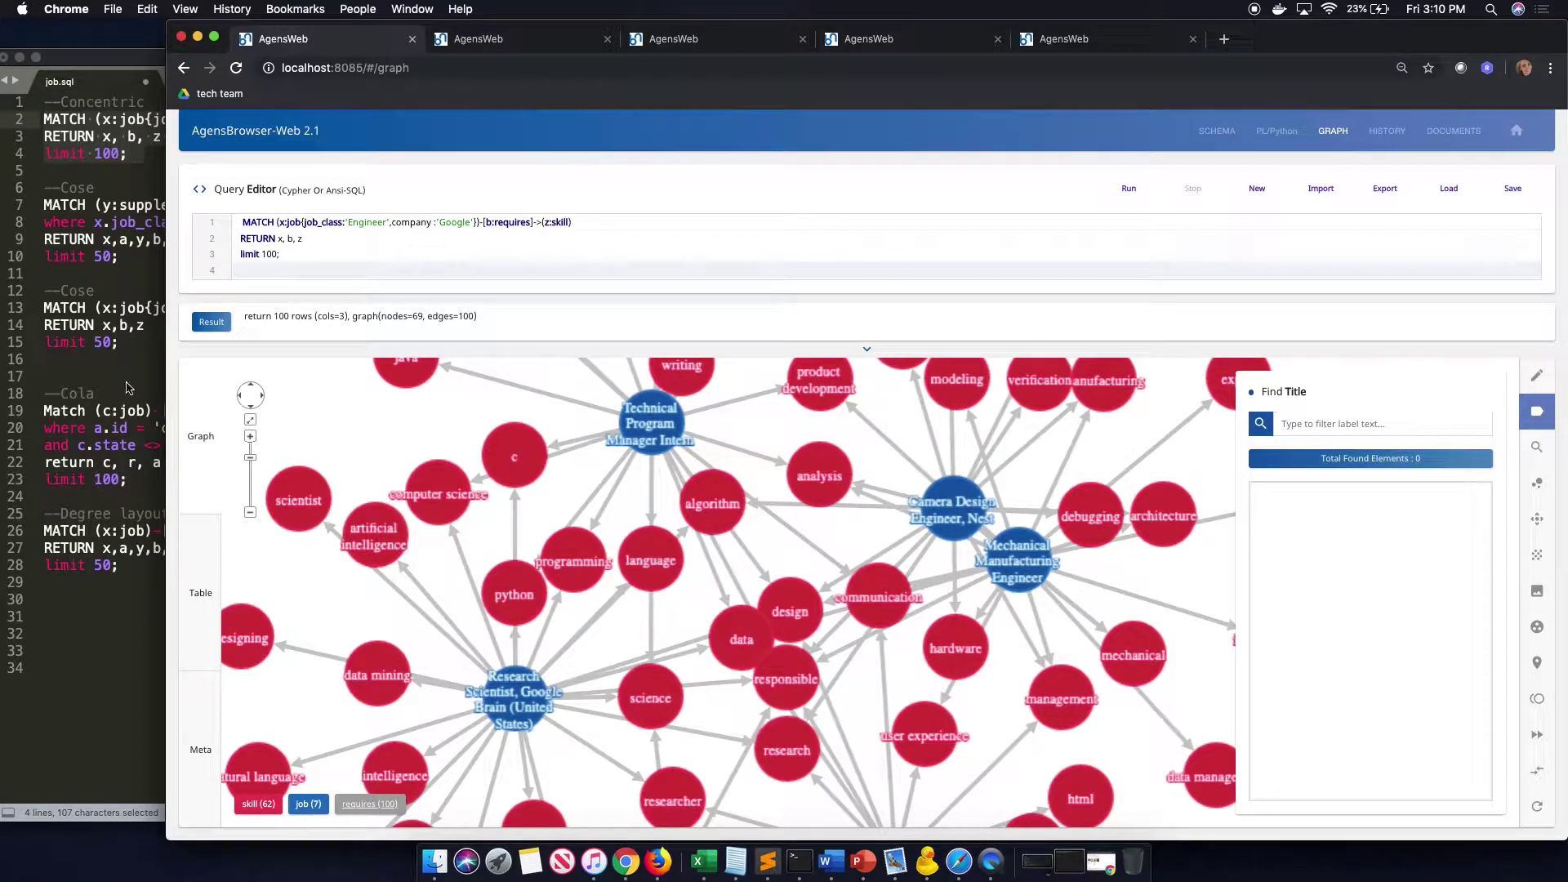
Select lines 7–10 of job.sql, the 'Data Scientist' or 'cypher' supplement–job–skill query, limit 50
{"action": "left_click", "coordinate": [155, 291]}
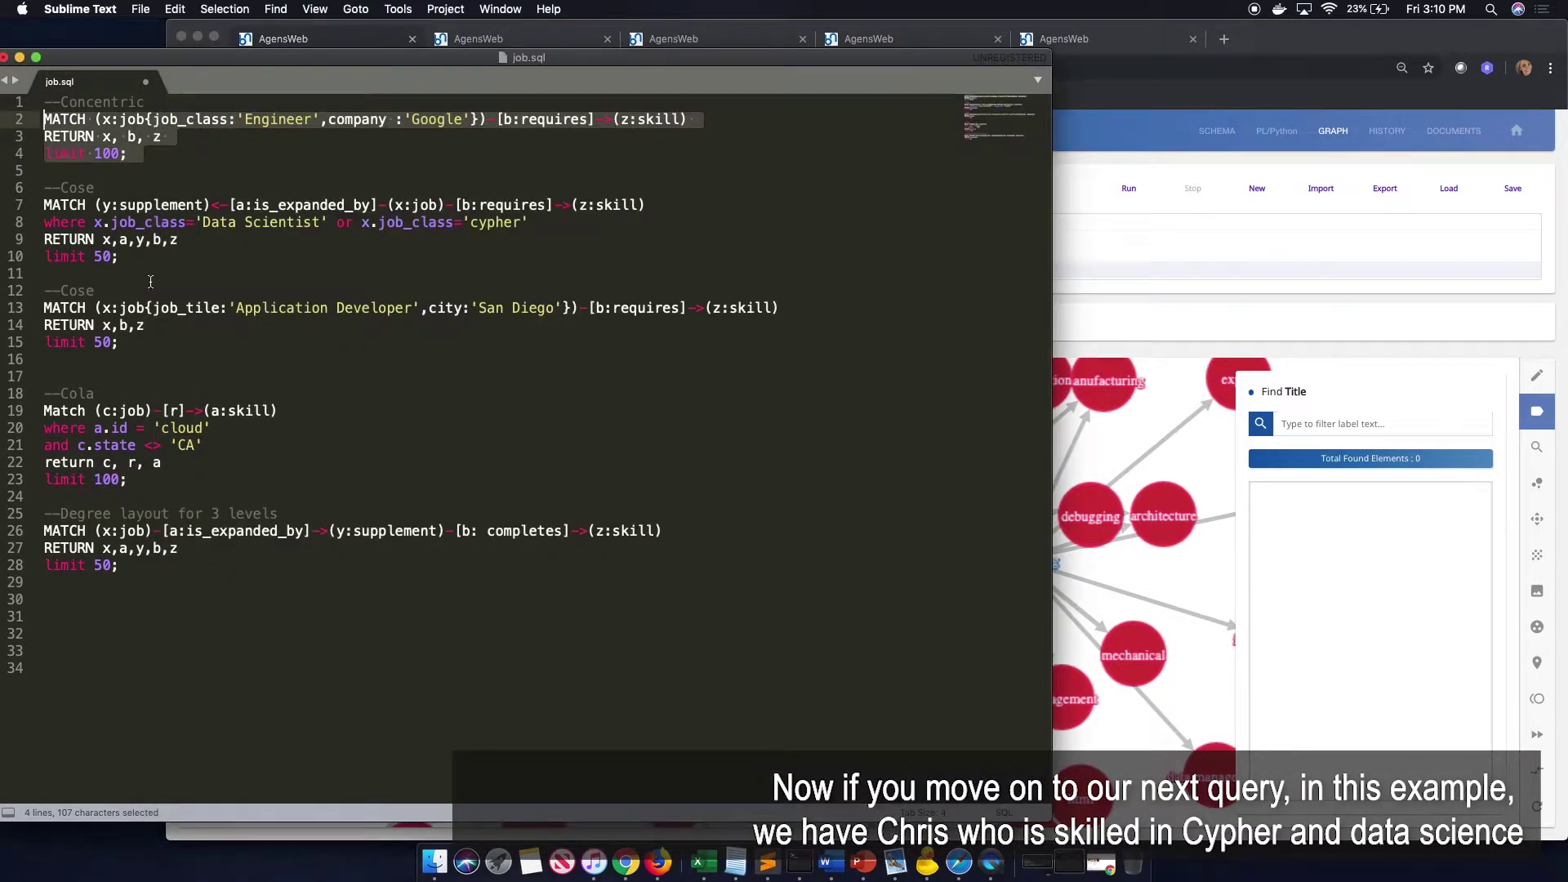
{"action": "left_click_drag", "start_coordinate": [120, 258], "coordinate": [28, 214]}
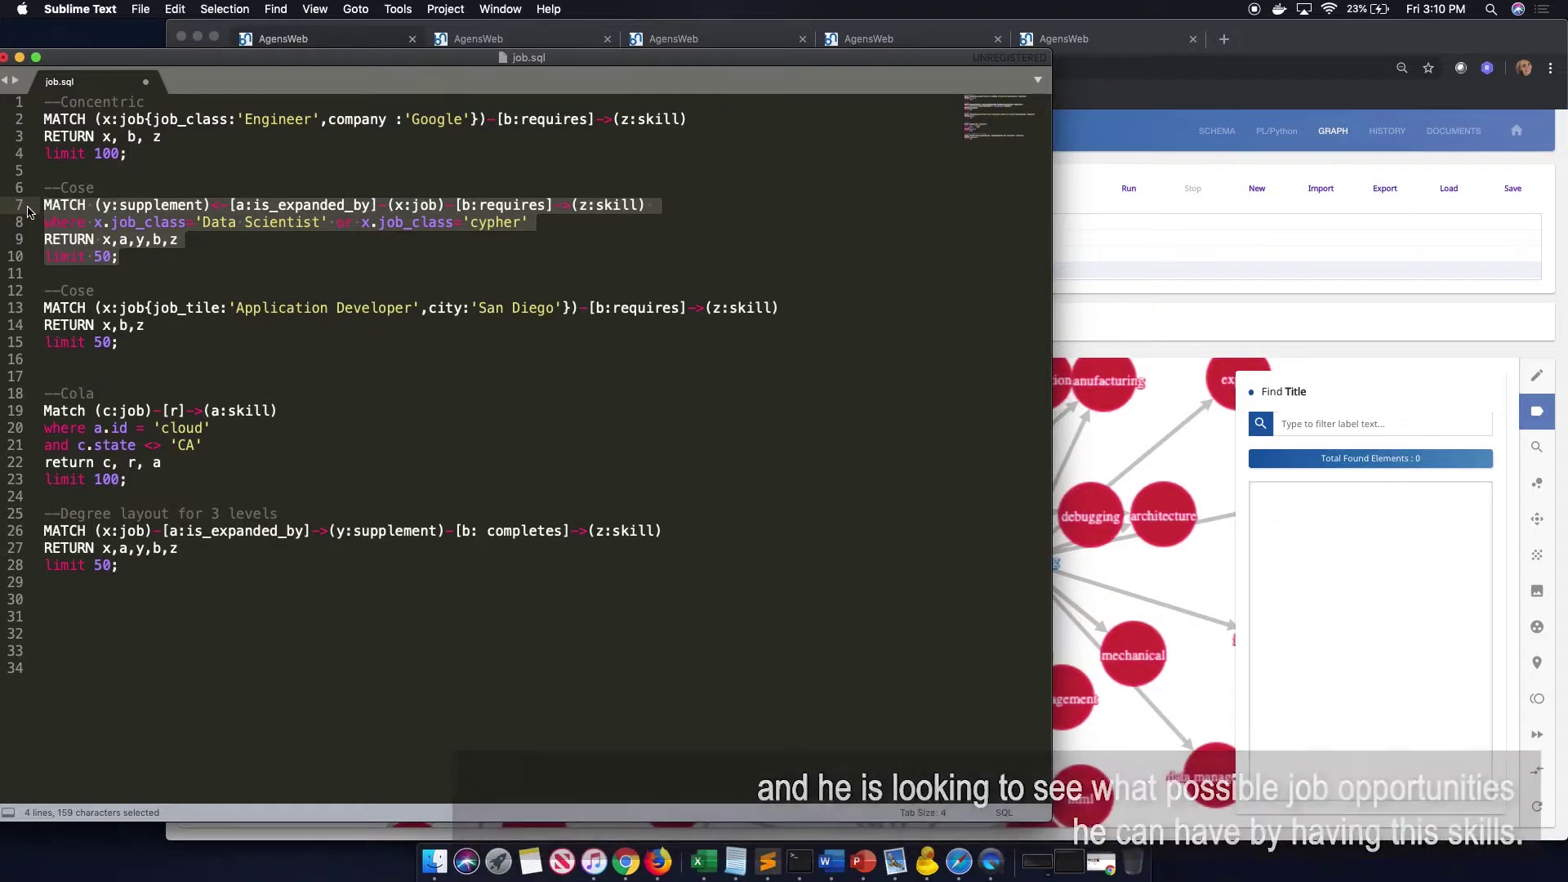
View the second tab's 27-node Data Scientist Lead graph, zooming and panning across its skills and supplements
{"action": "left_click", "coordinate": [1075, 302]}
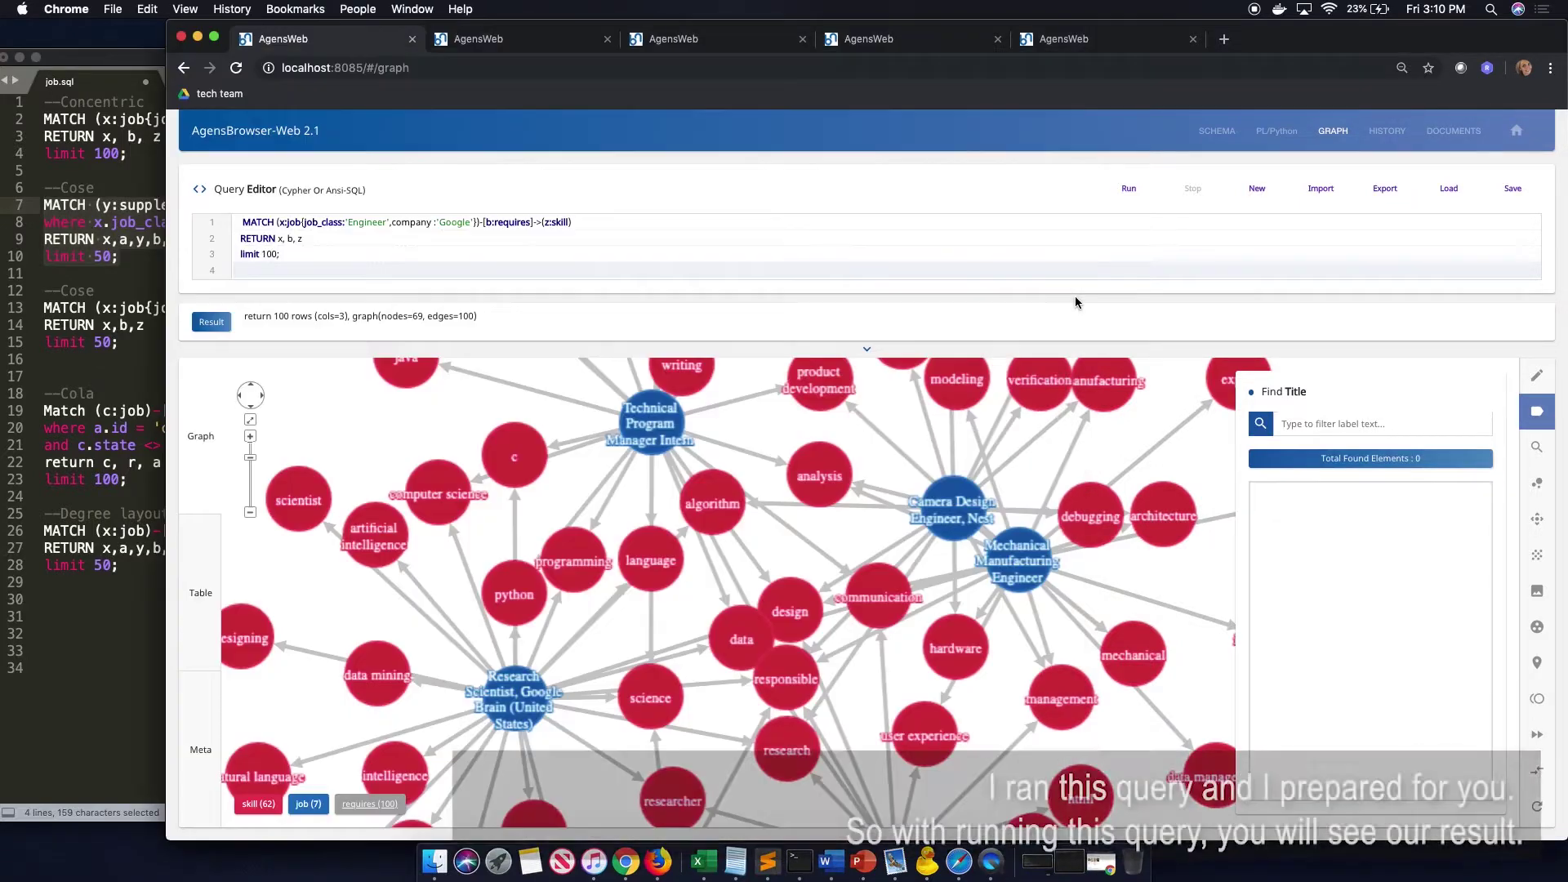
{"action": "left_click", "coordinate": [539, 41]}
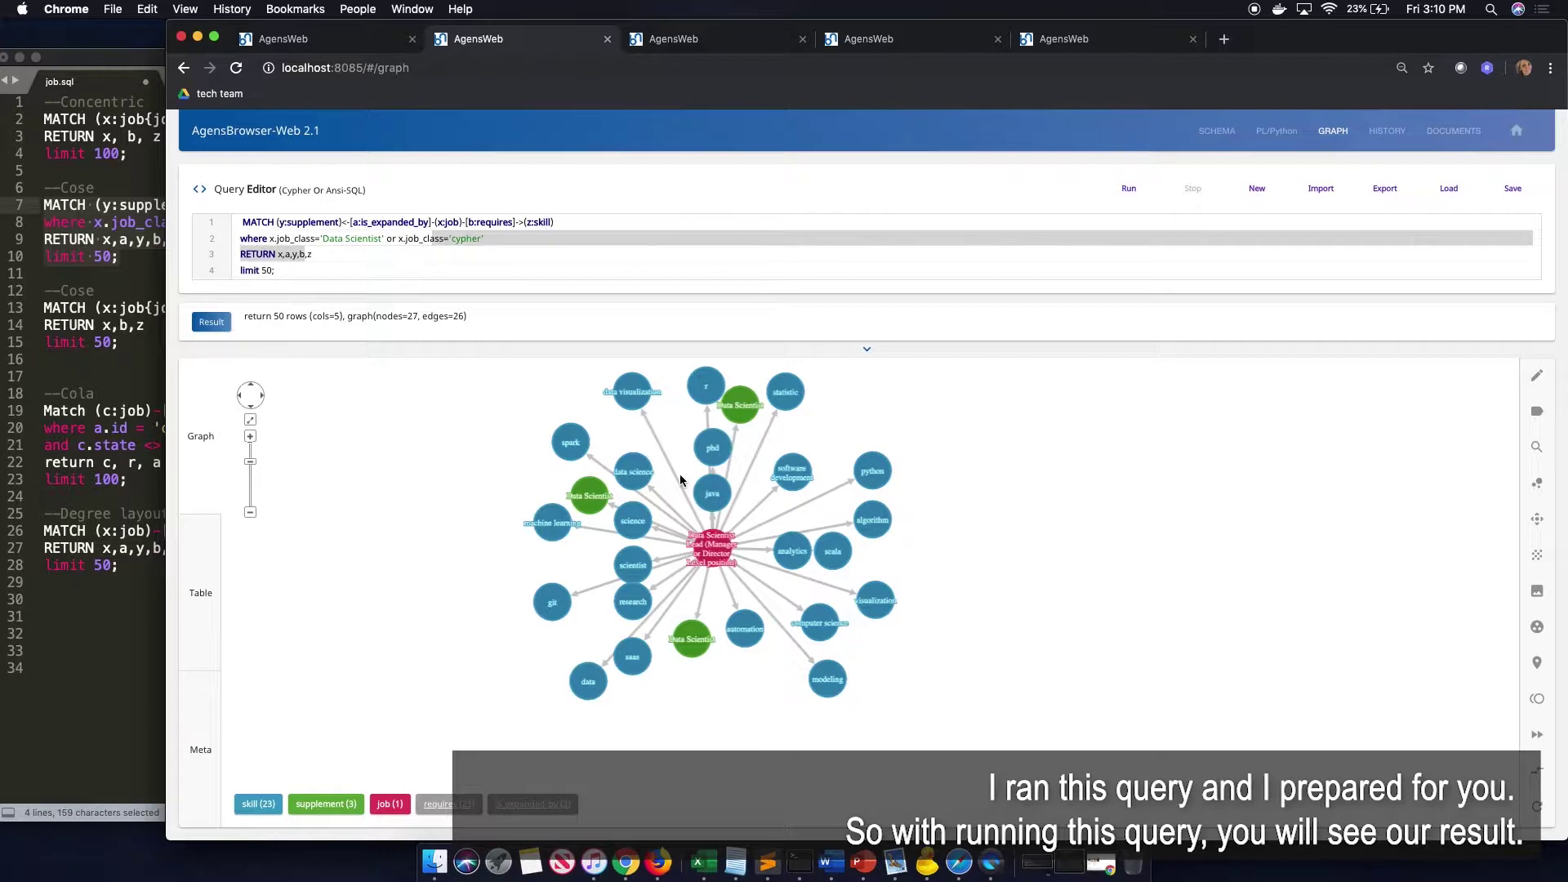
{"action": "left_click_drag", "start_coordinate": [428, 486], "coordinate": [466, 550]}
{"action": "scroll", "coordinate": [490, 482], "scroll_direction": "up", "scroll_amount": 3}
{"action": "scroll", "coordinate": [629, 647], "scroll_direction": "up", "scroll_amount": 2}
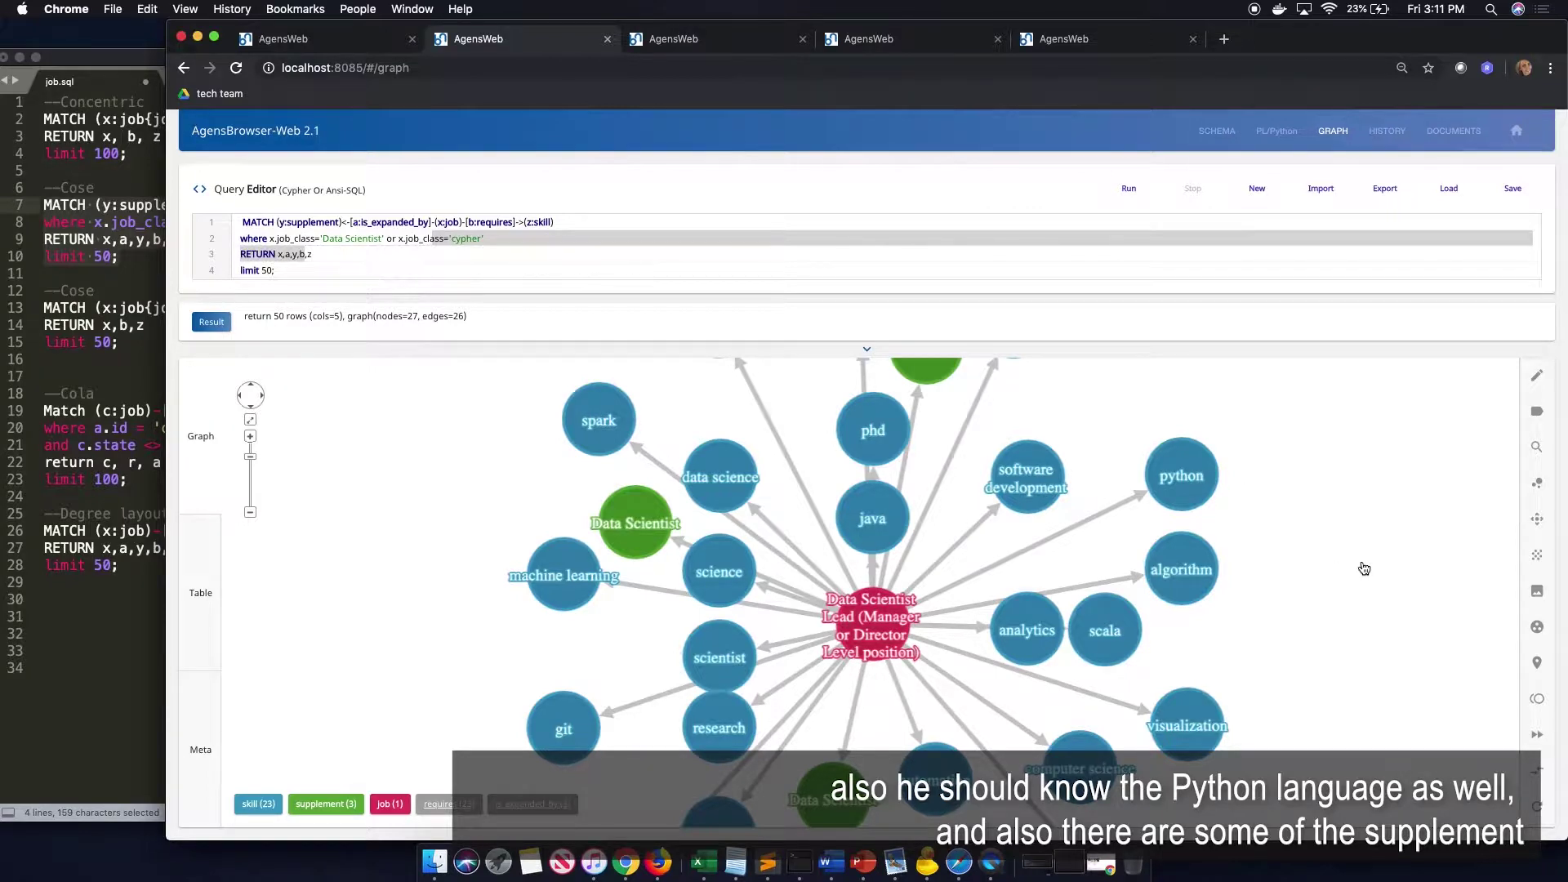
{"action": "left_click_drag", "start_coordinate": [1363, 565], "coordinate": [1364, 499]}
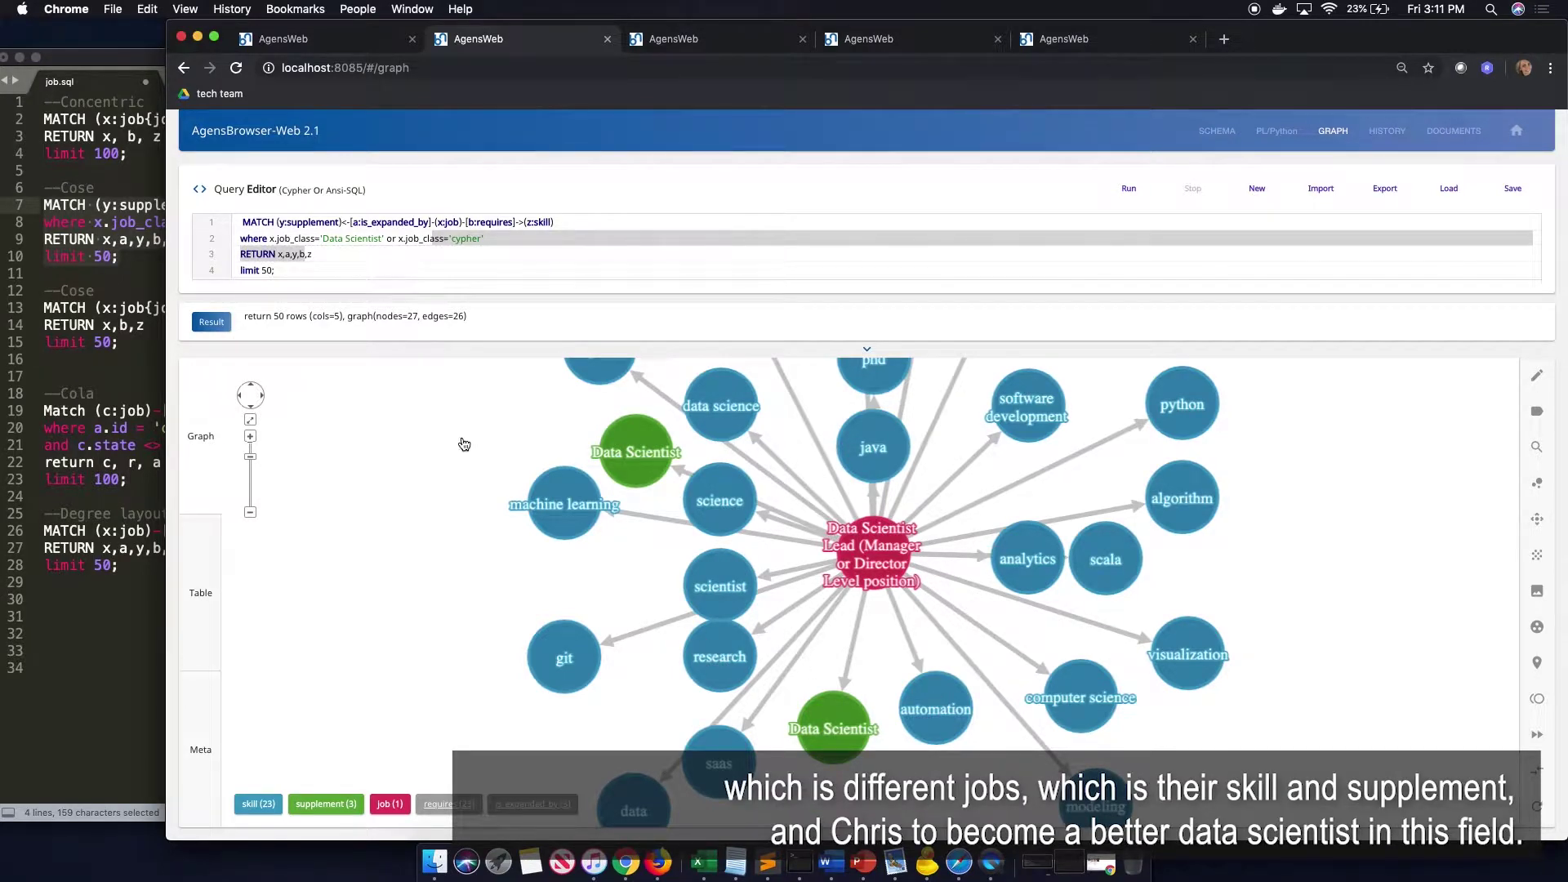
{"action": "left_click_drag", "start_coordinate": [455, 438], "coordinate": [462, 601]}
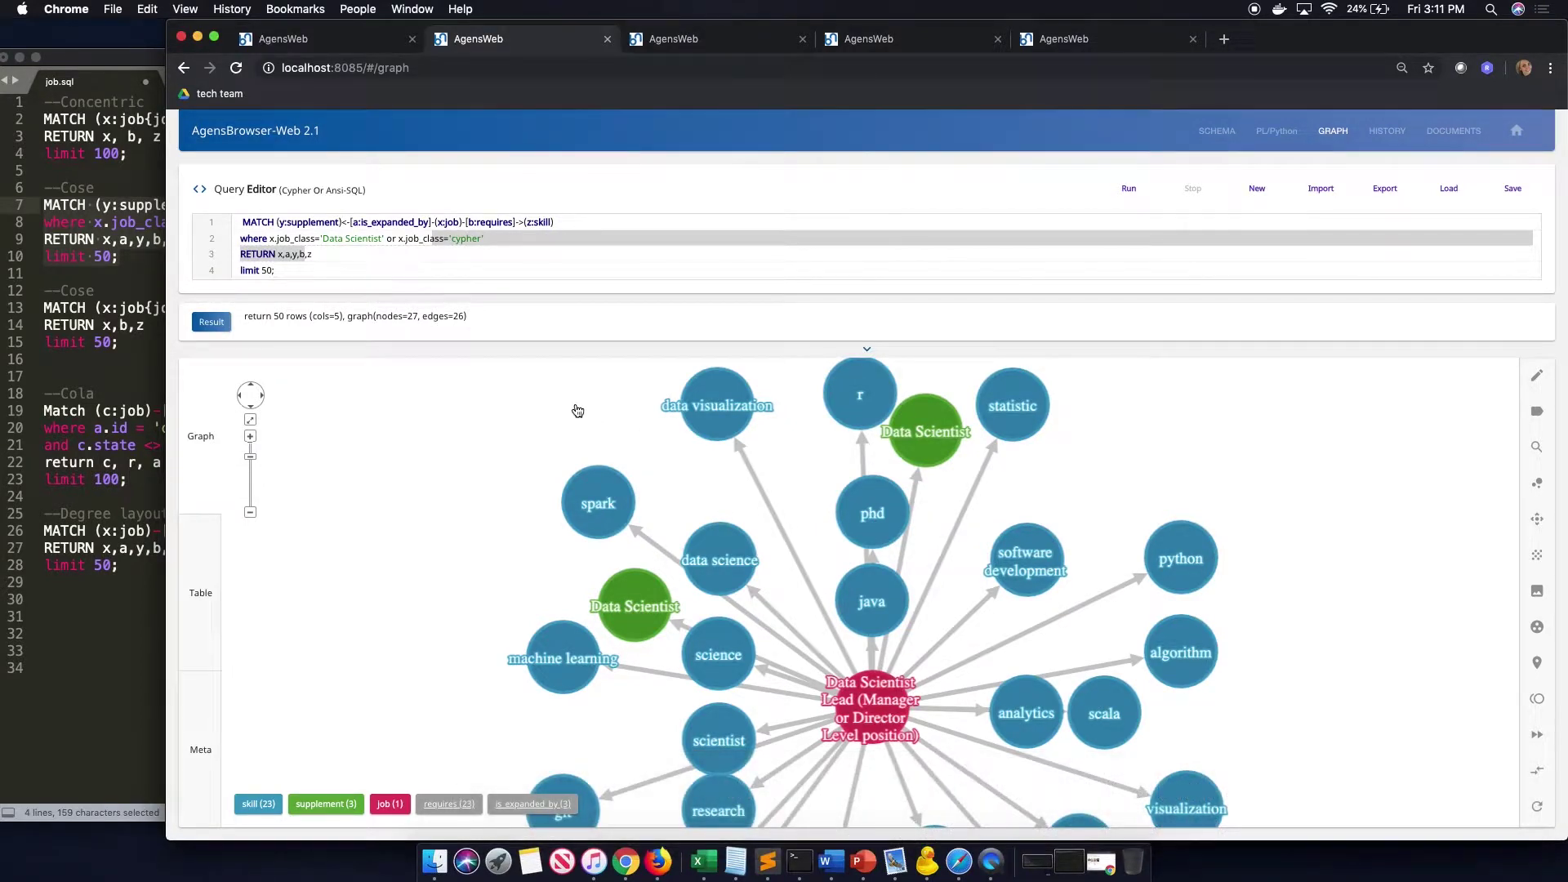
Select lines 13–15 of job.sql, the San Diego Application Developer skills query, limit 50
{"action": "left_click", "coordinate": [136, 379]}
{"action": "left_click_drag", "start_coordinate": [45, 360], "coordinate": [37, 307]}
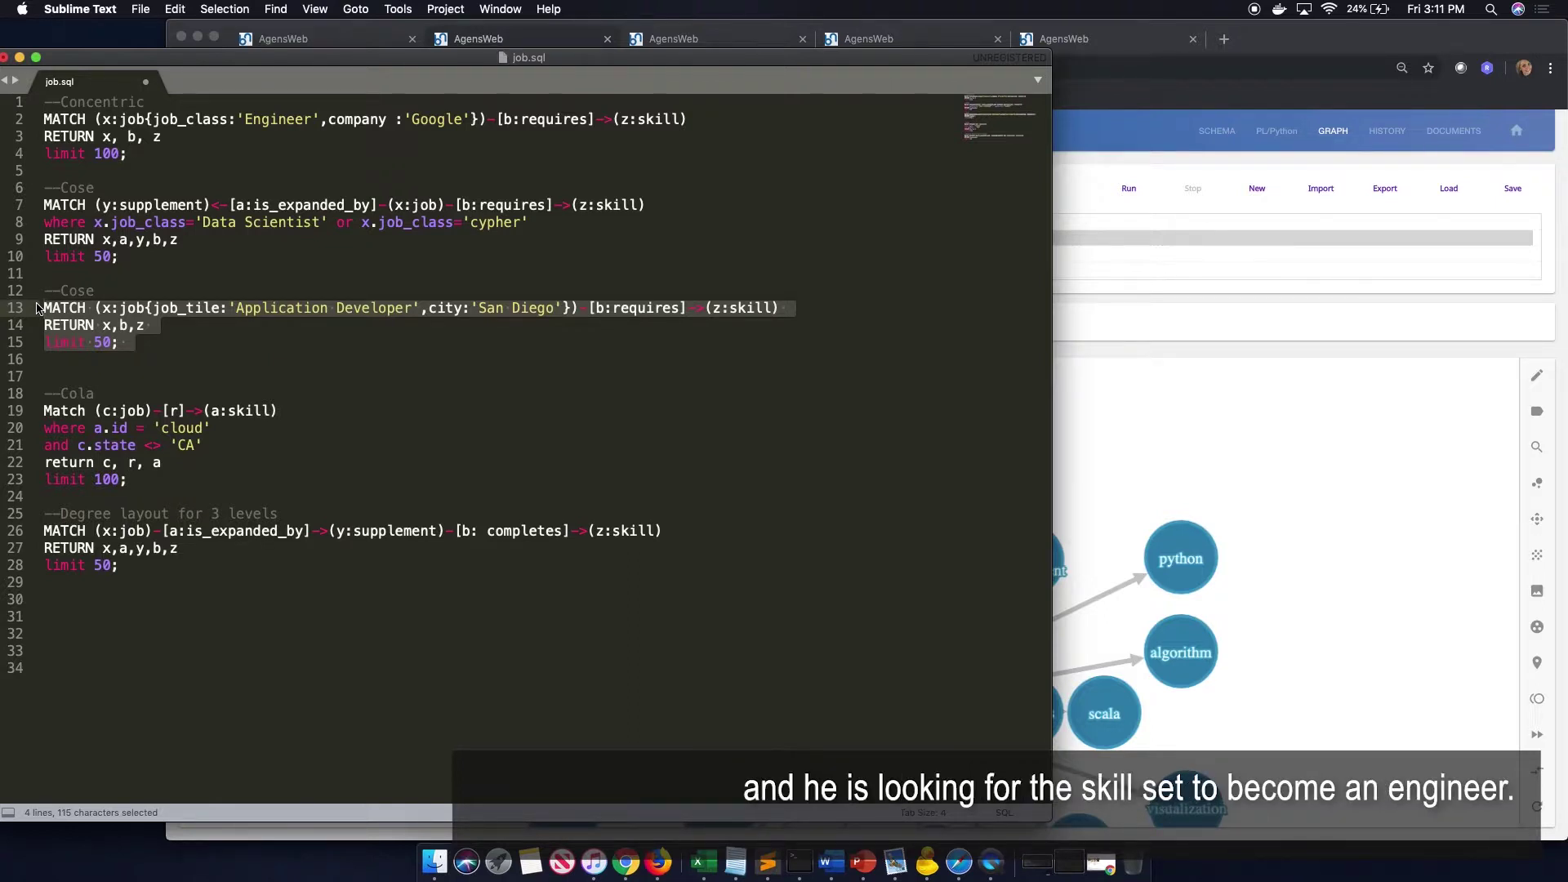
View the third tab's Application Developer graph, zooming and recentring the 18 linked skills
{"action": "left_click", "coordinate": [1178, 469]}
{"action": "left_click", "coordinate": [745, 39]}
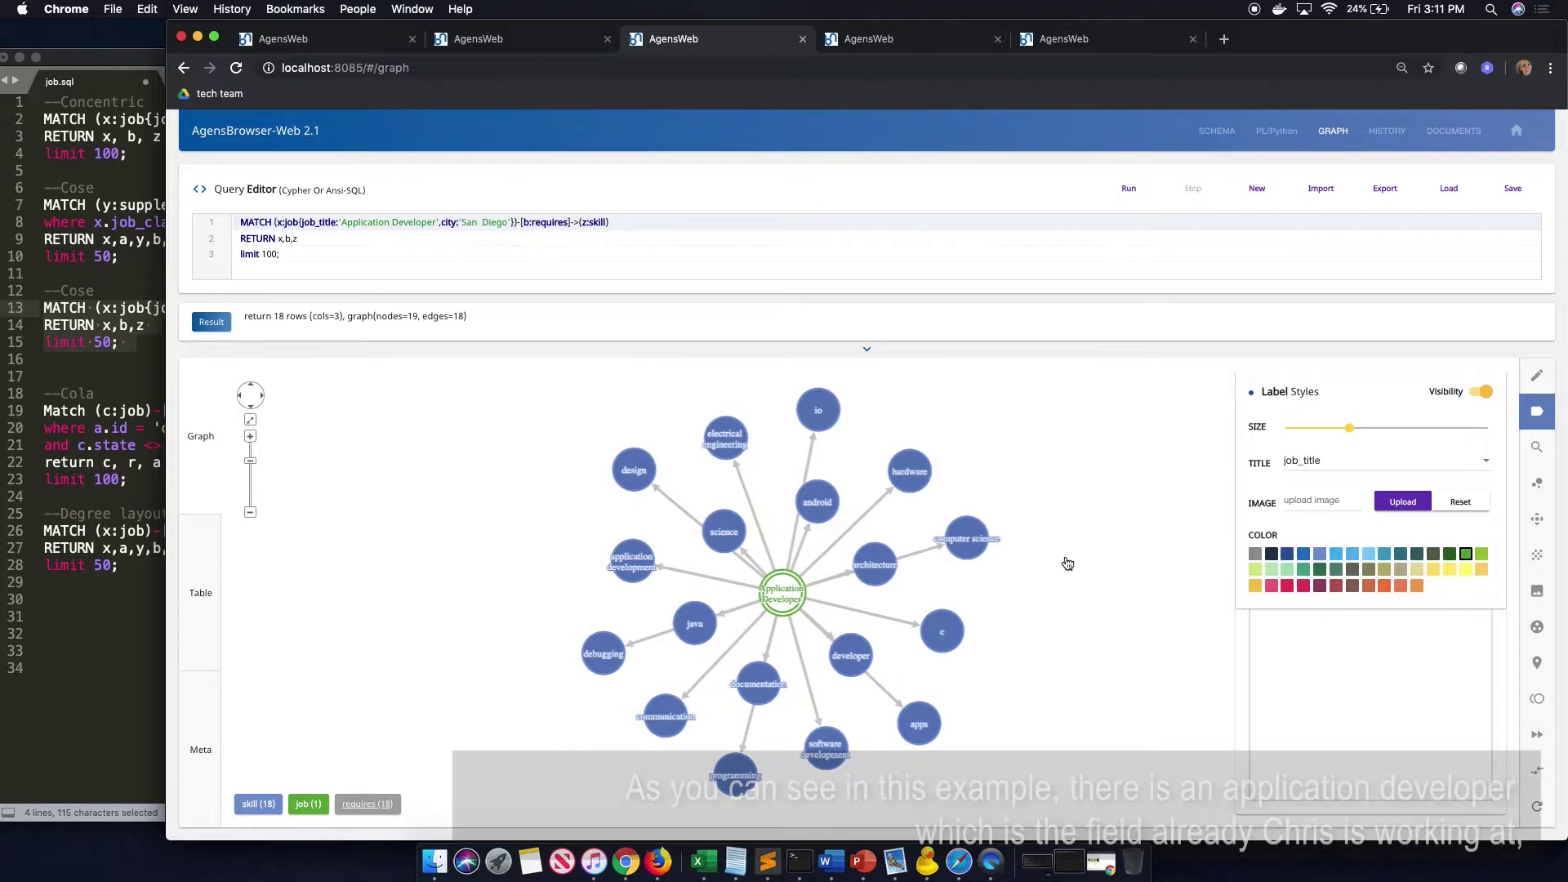
{"action": "scroll", "coordinate": [942, 550], "scroll_direction": "up", "scroll_amount": 5}
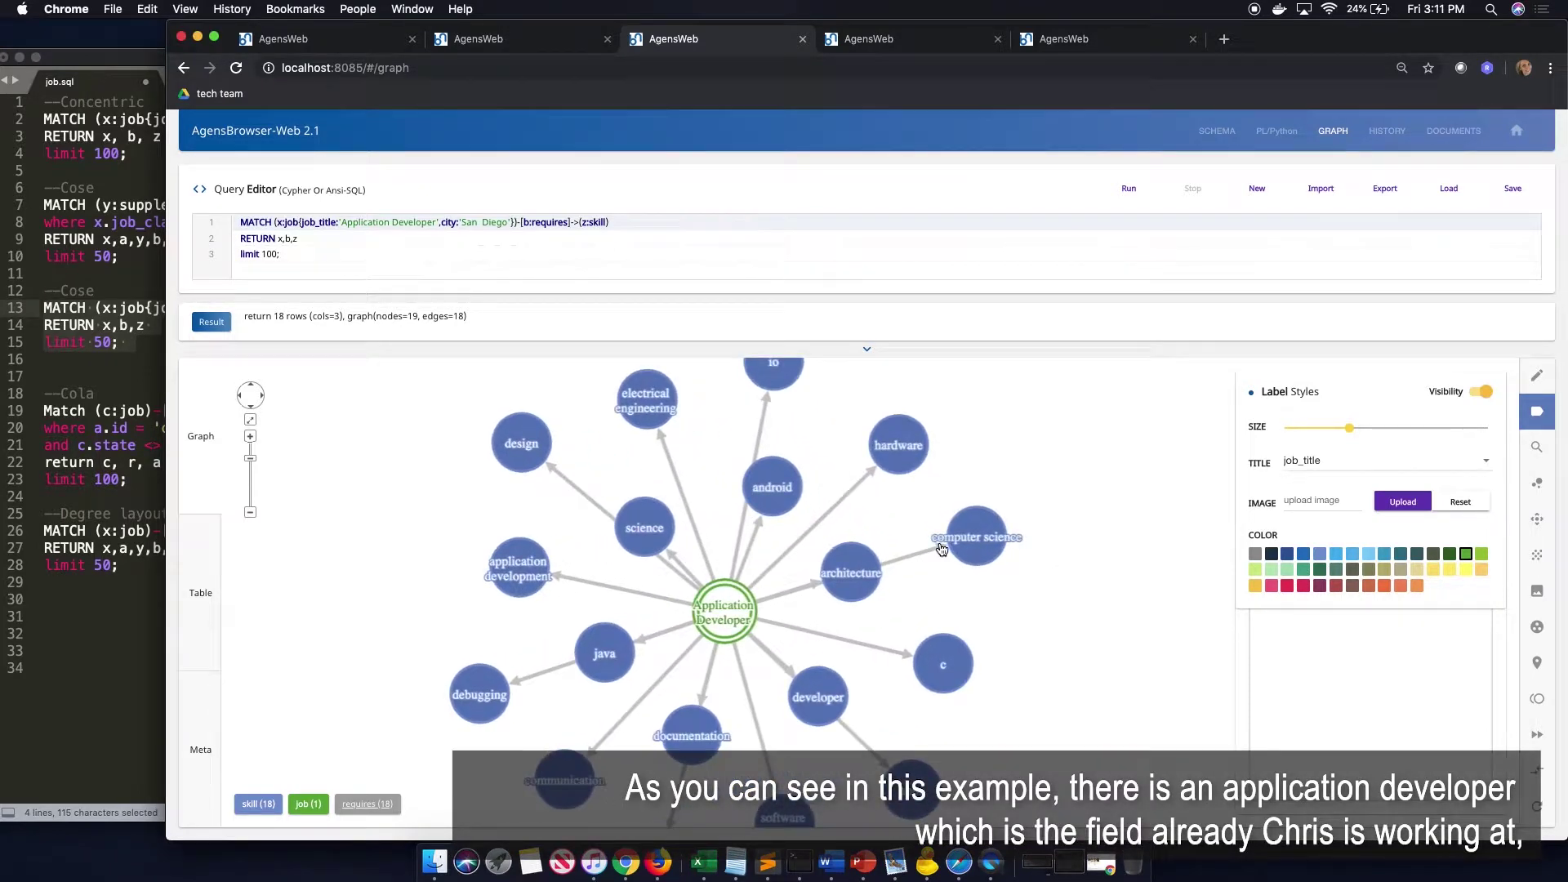
{"action": "scroll", "coordinate": [737, 576], "scroll_direction": "up", "scroll_amount": 2}
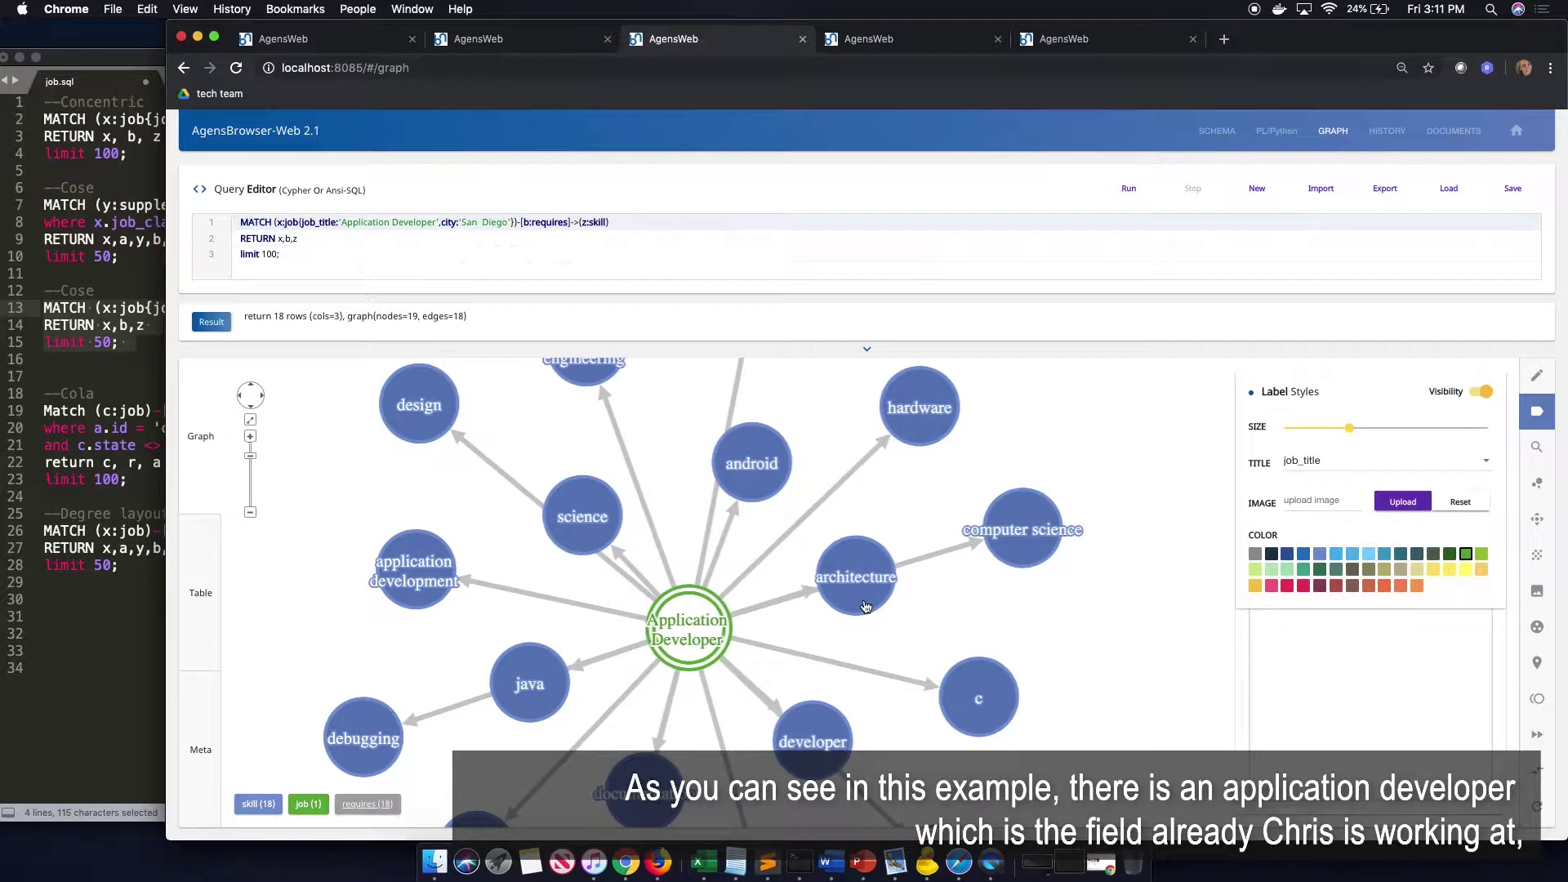
{"action": "left_click_drag", "start_coordinate": [973, 634], "coordinate": [1045, 631]}
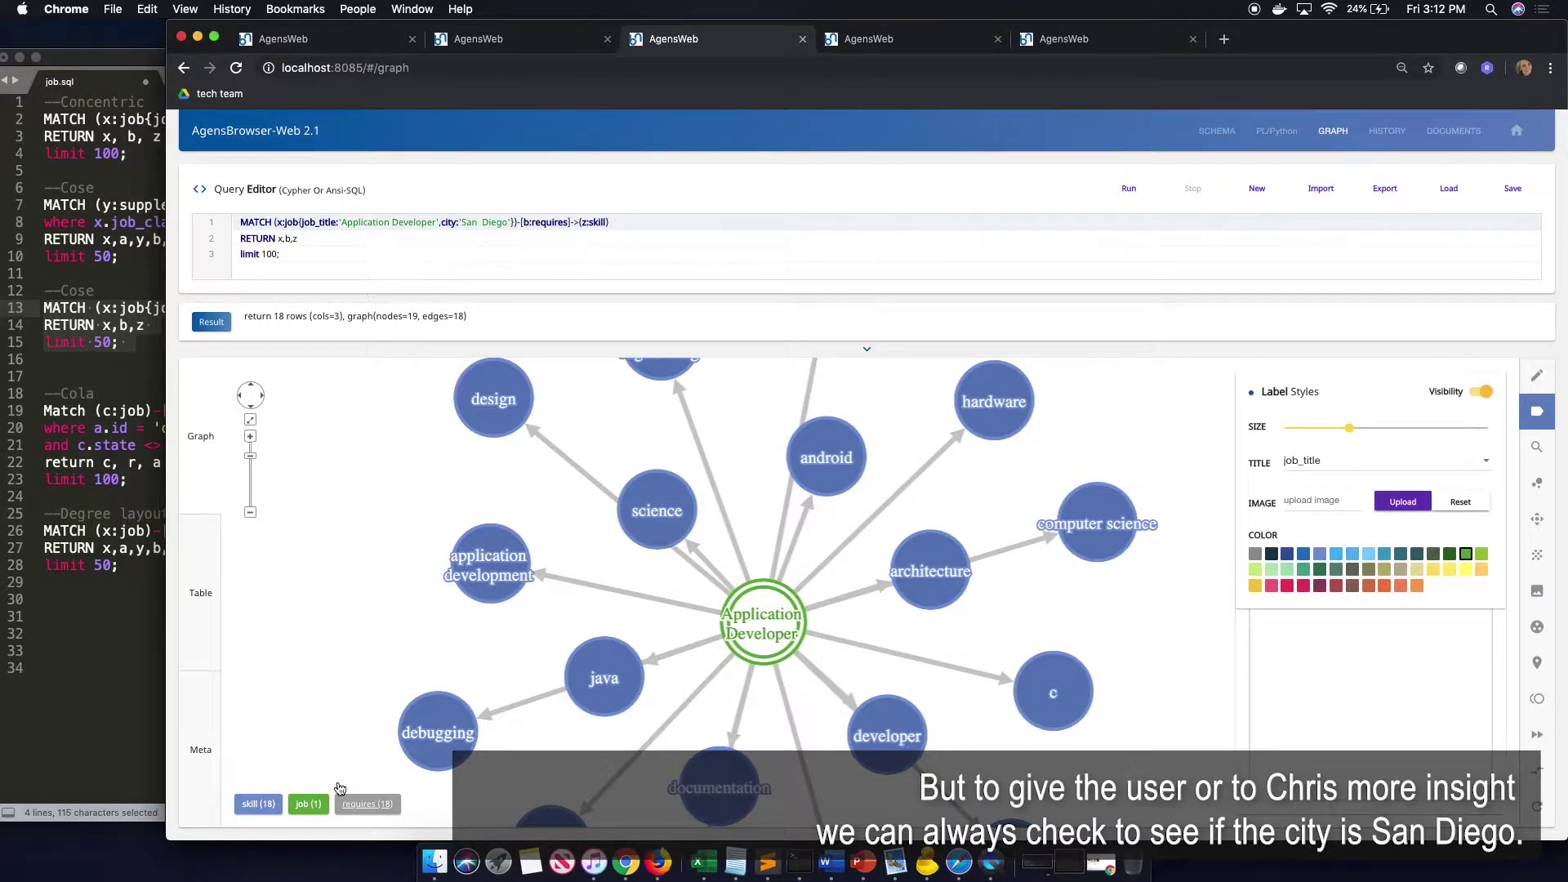
Label the job node by city, then select the Cola 'cloud' query on lines 19–23
{"action": "left_click", "coordinate": [1330, 470]}
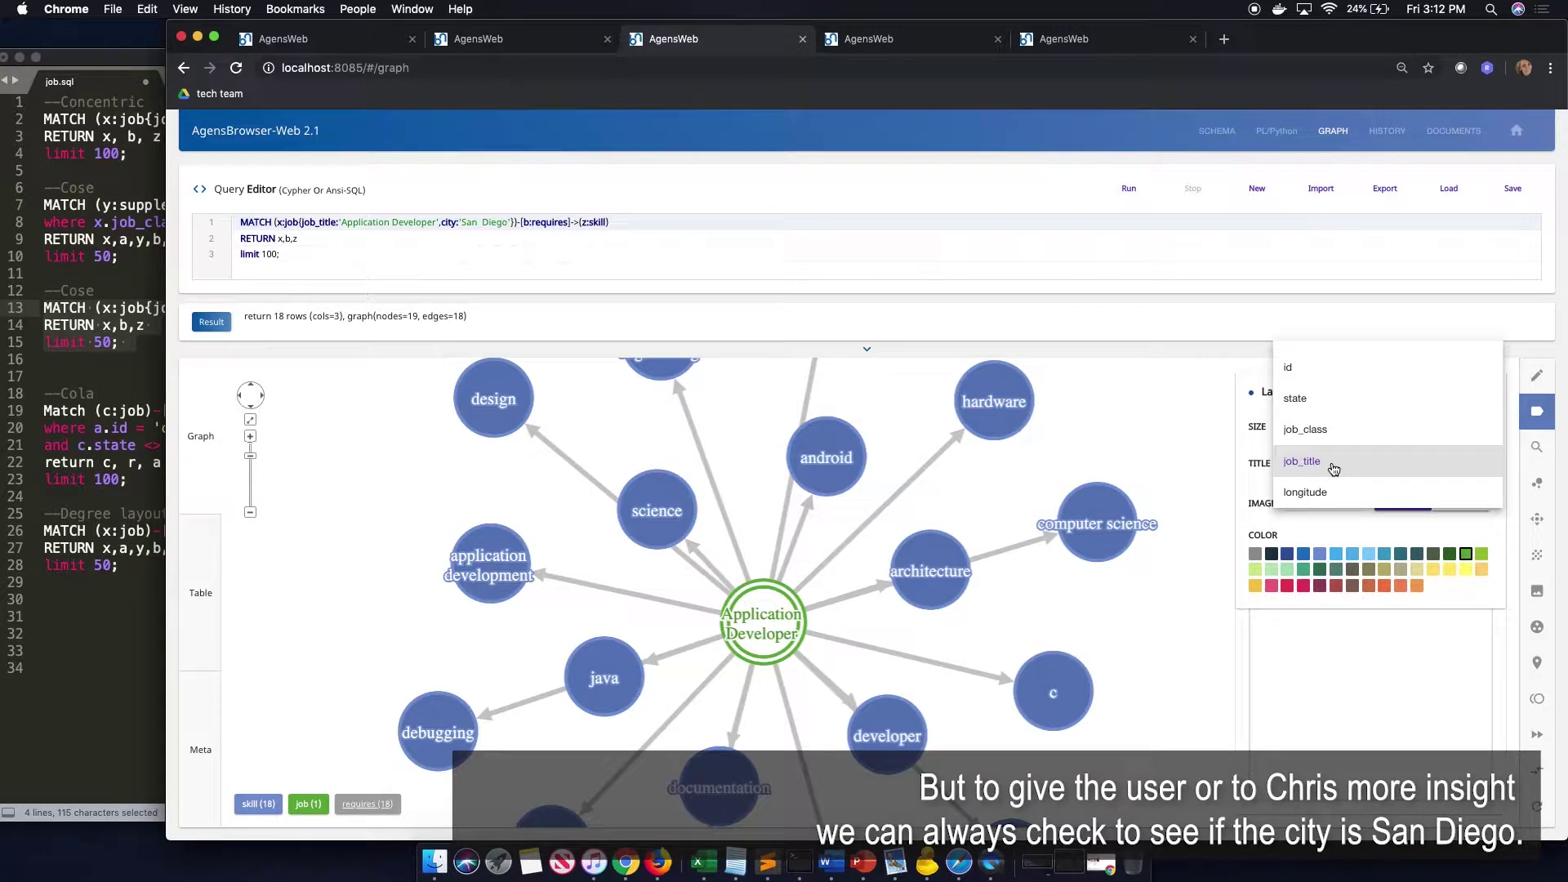
{"action": "scroll", "coordinate": [1334, 469], "scroll_direction": "up", "scroll_amount": 5}
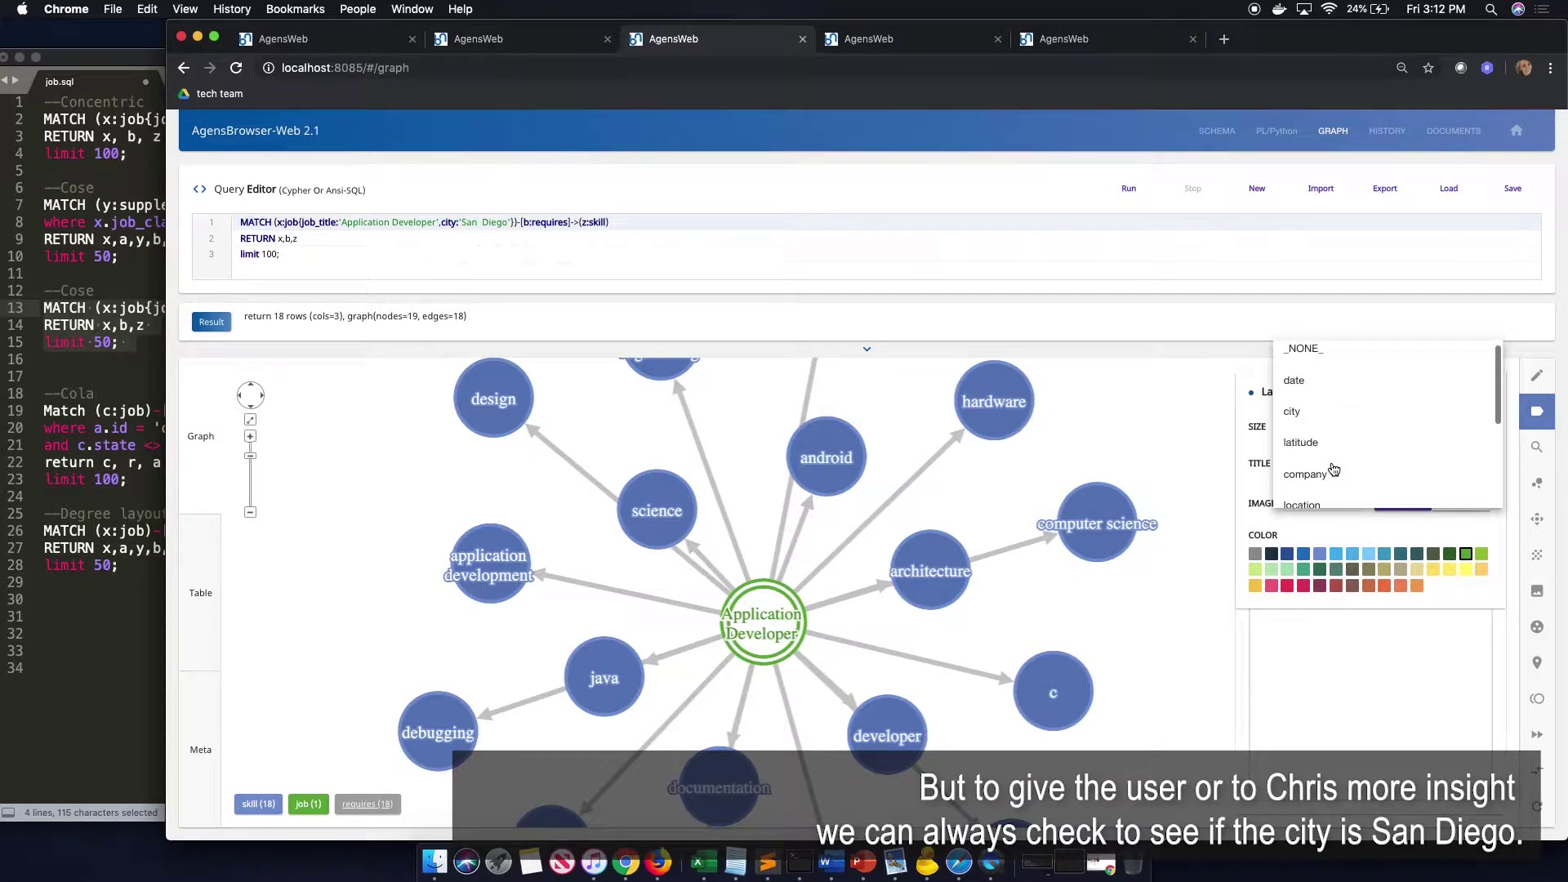
{"action": "left_click", "coordinate": [1294, 412]}
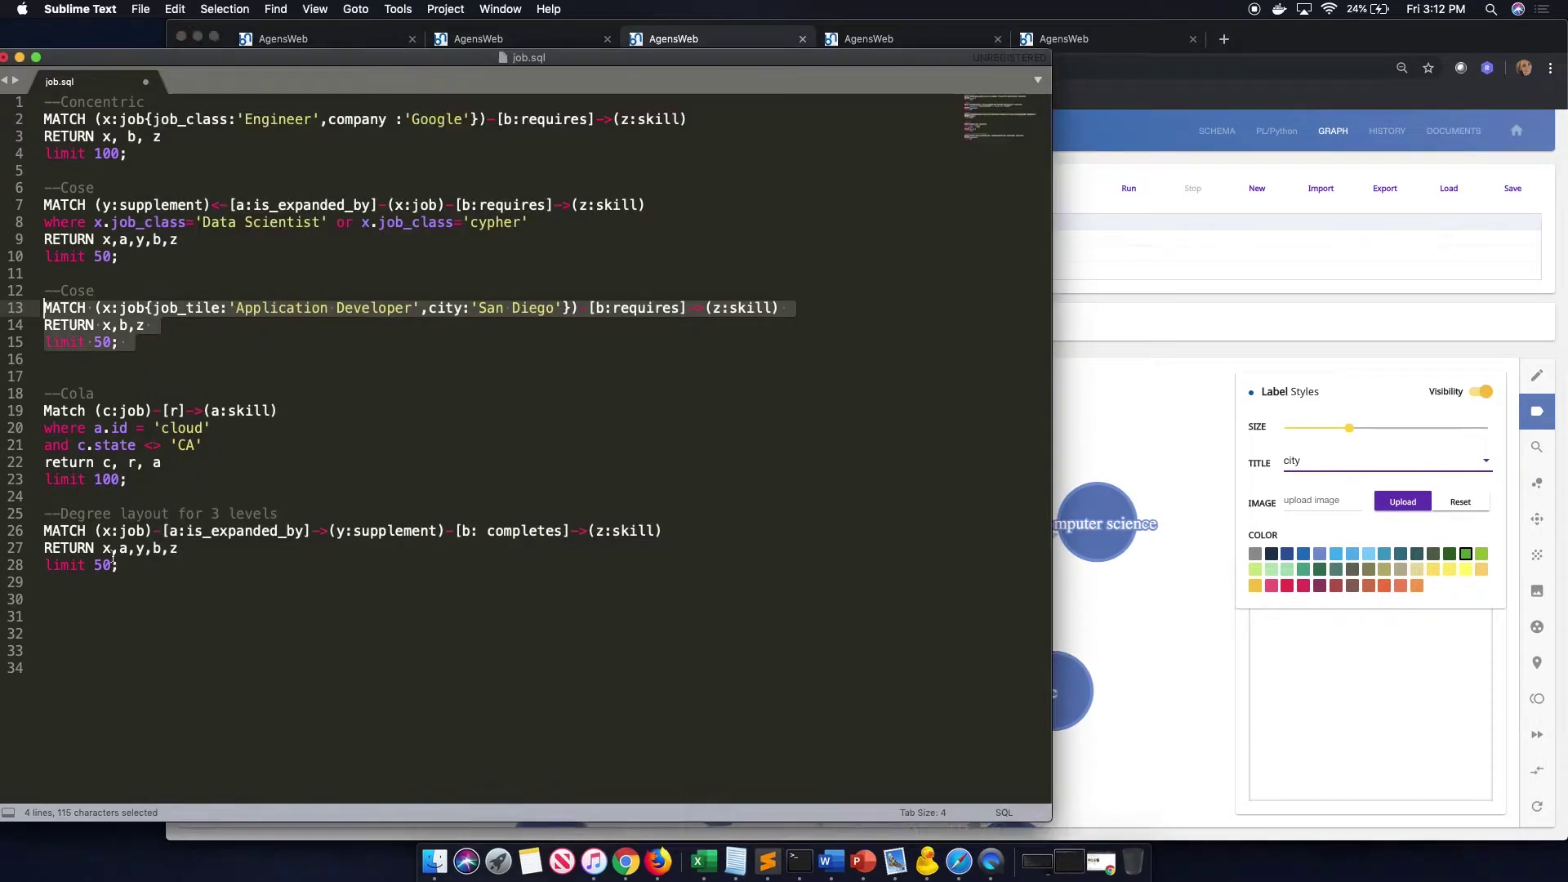
{"action": "left_click", "coordinate": [154, 555]}
{"action": "left_click_drag", "start_coordinate": [151, 471], "coordinate": [41, 415]}
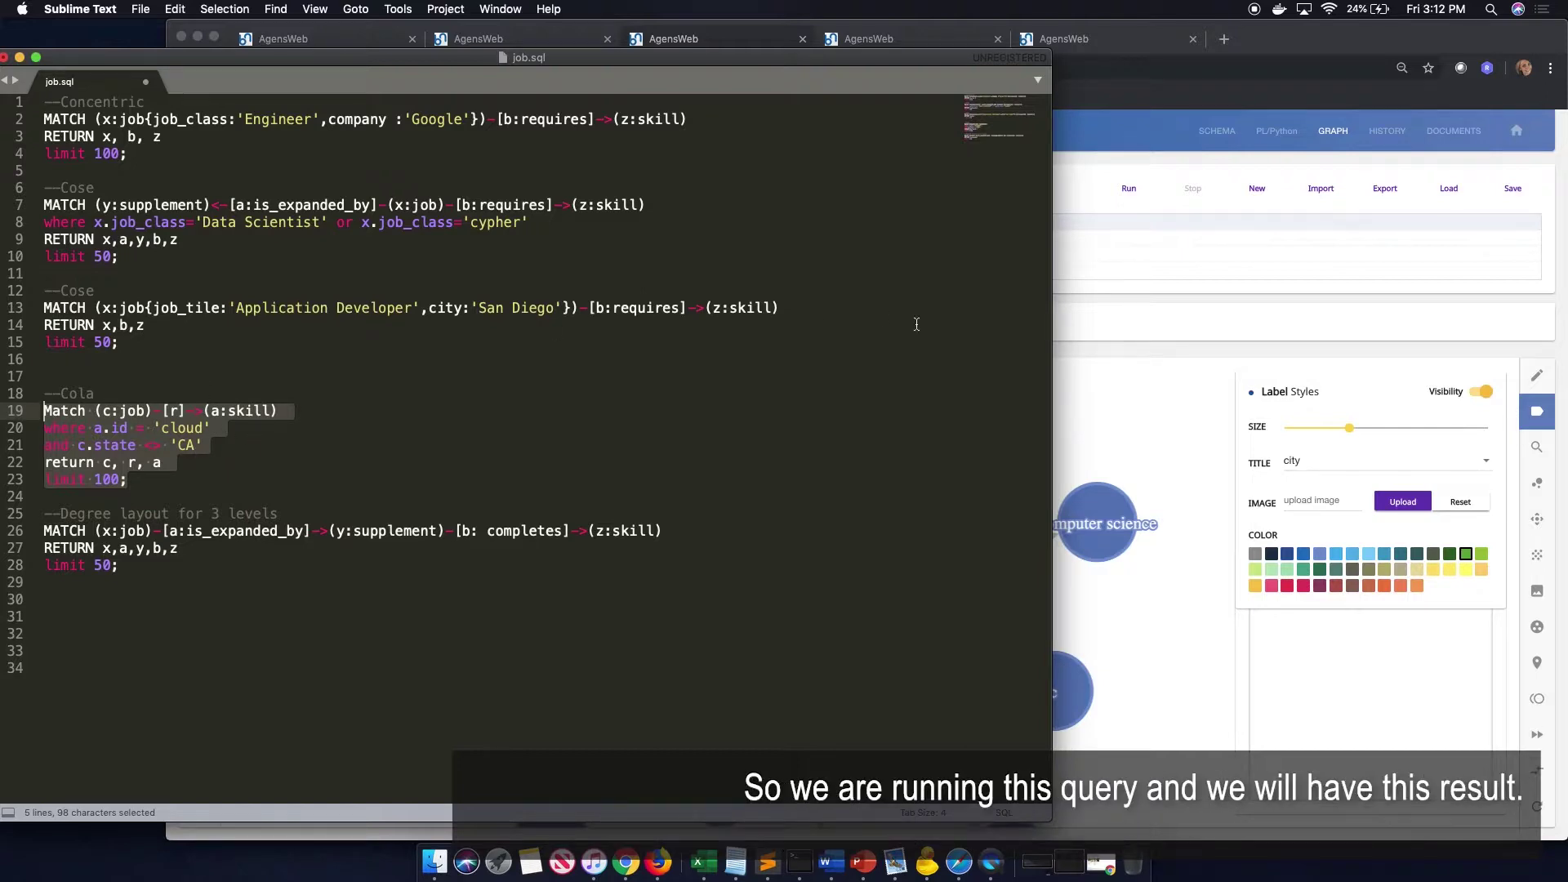
View the fourth tab's cloud result, zooming and panning to centre the cloud node and its 100 jobs
{"action": "left_click", "coordinate": [1140, 307]}
{"action": "left_click", "coordinate": [919, 47]}
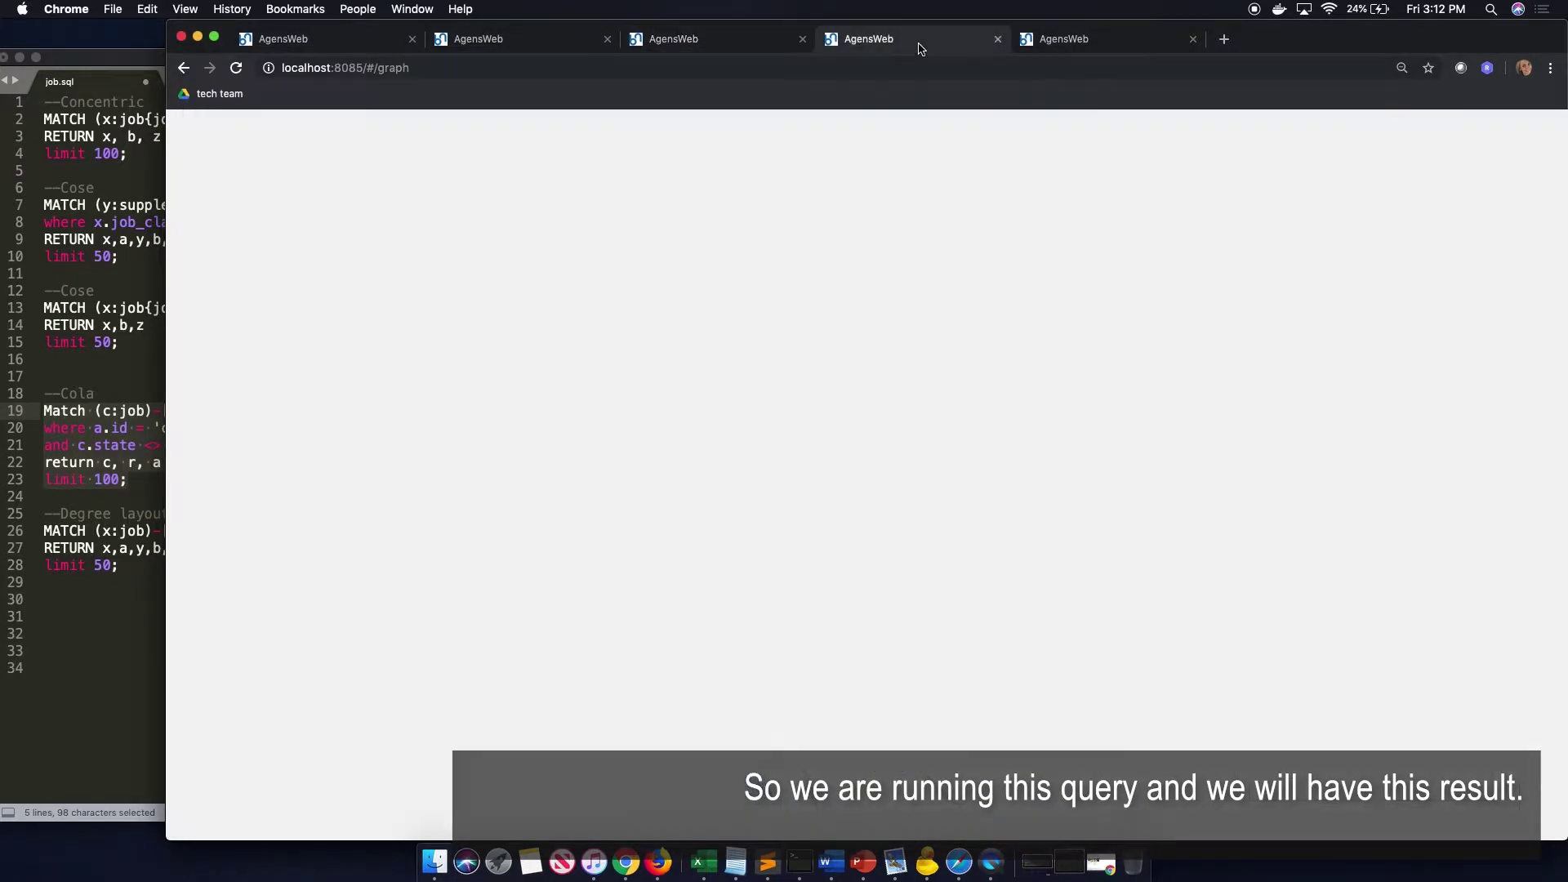
{"action": "scroll", "coordinate": [1114, 658], "scroll_direction": "down", "scroll_amount": 4}
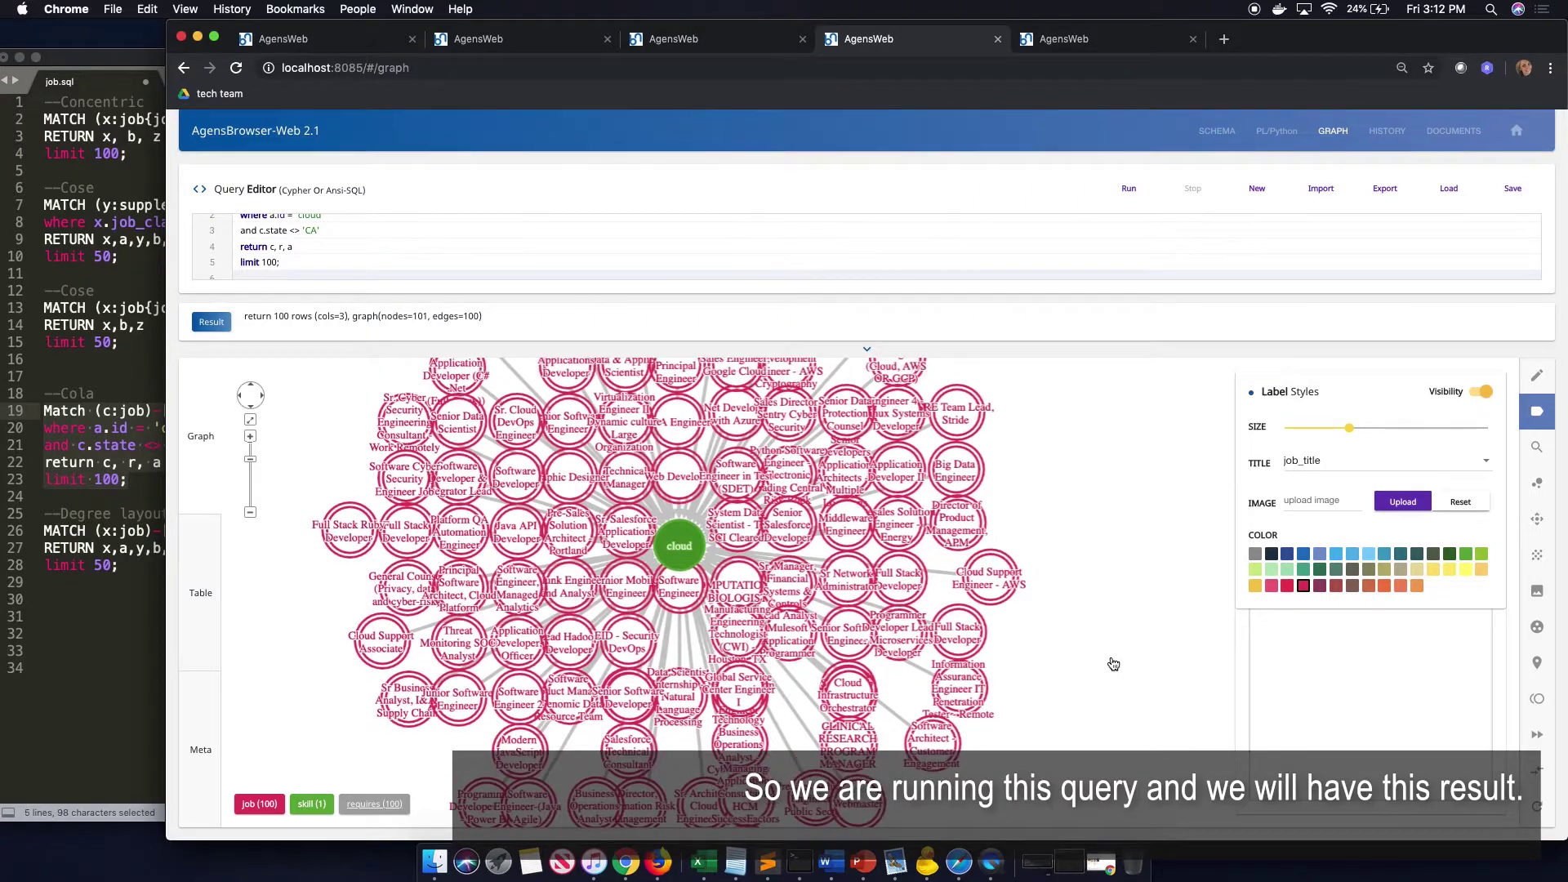
{"action": "left_click", "coordinate": [1113, 660]}
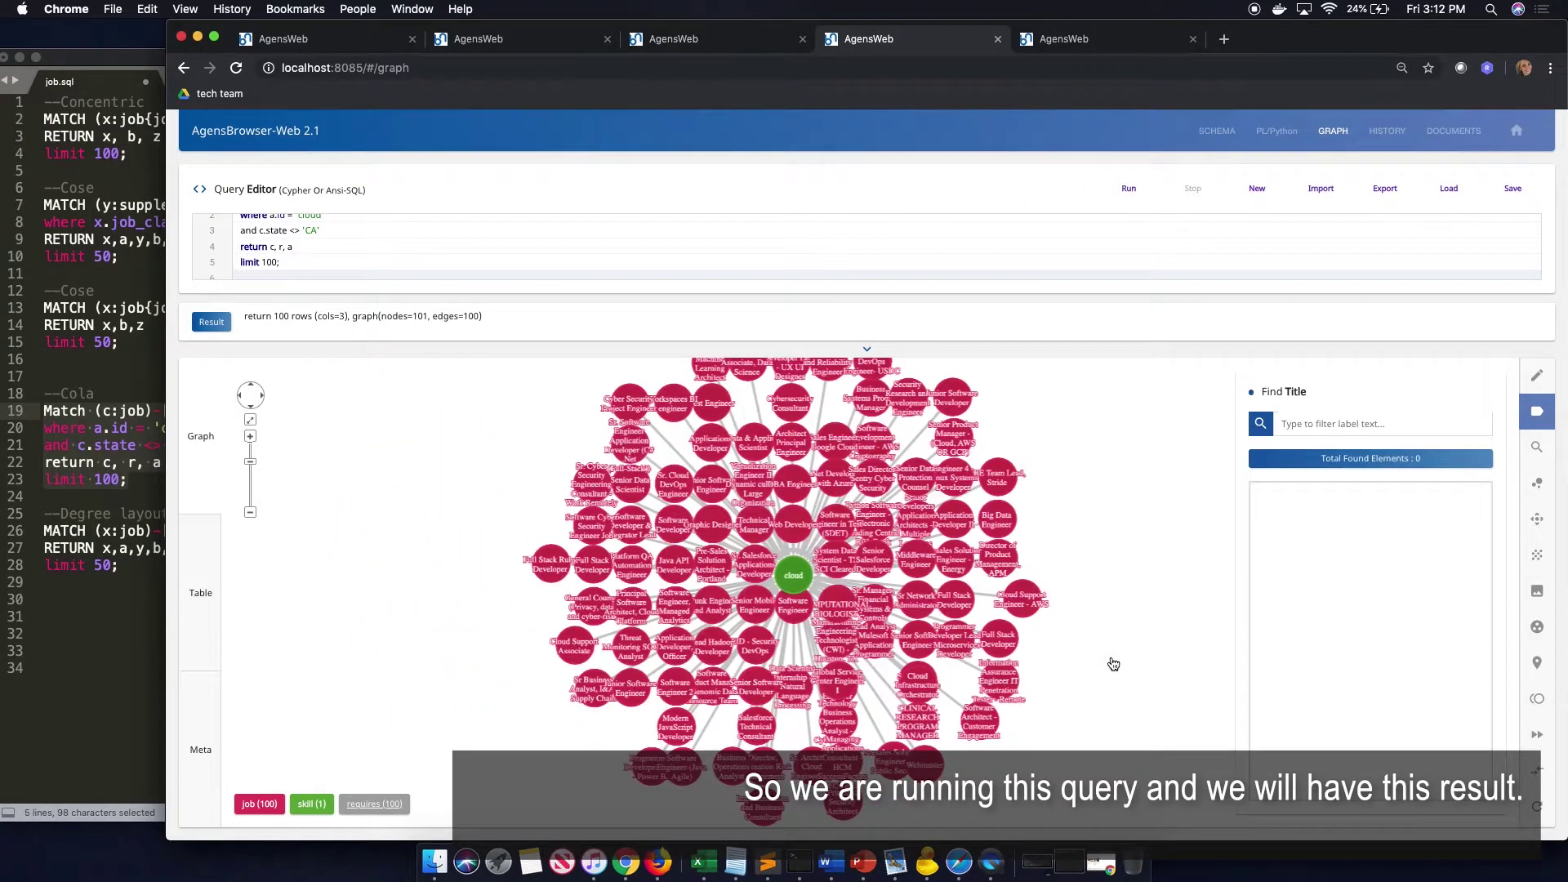
{"action": "scroll", "coordinate": [921, 648], "scroll_direction": "up", "scroll_amount": 4}
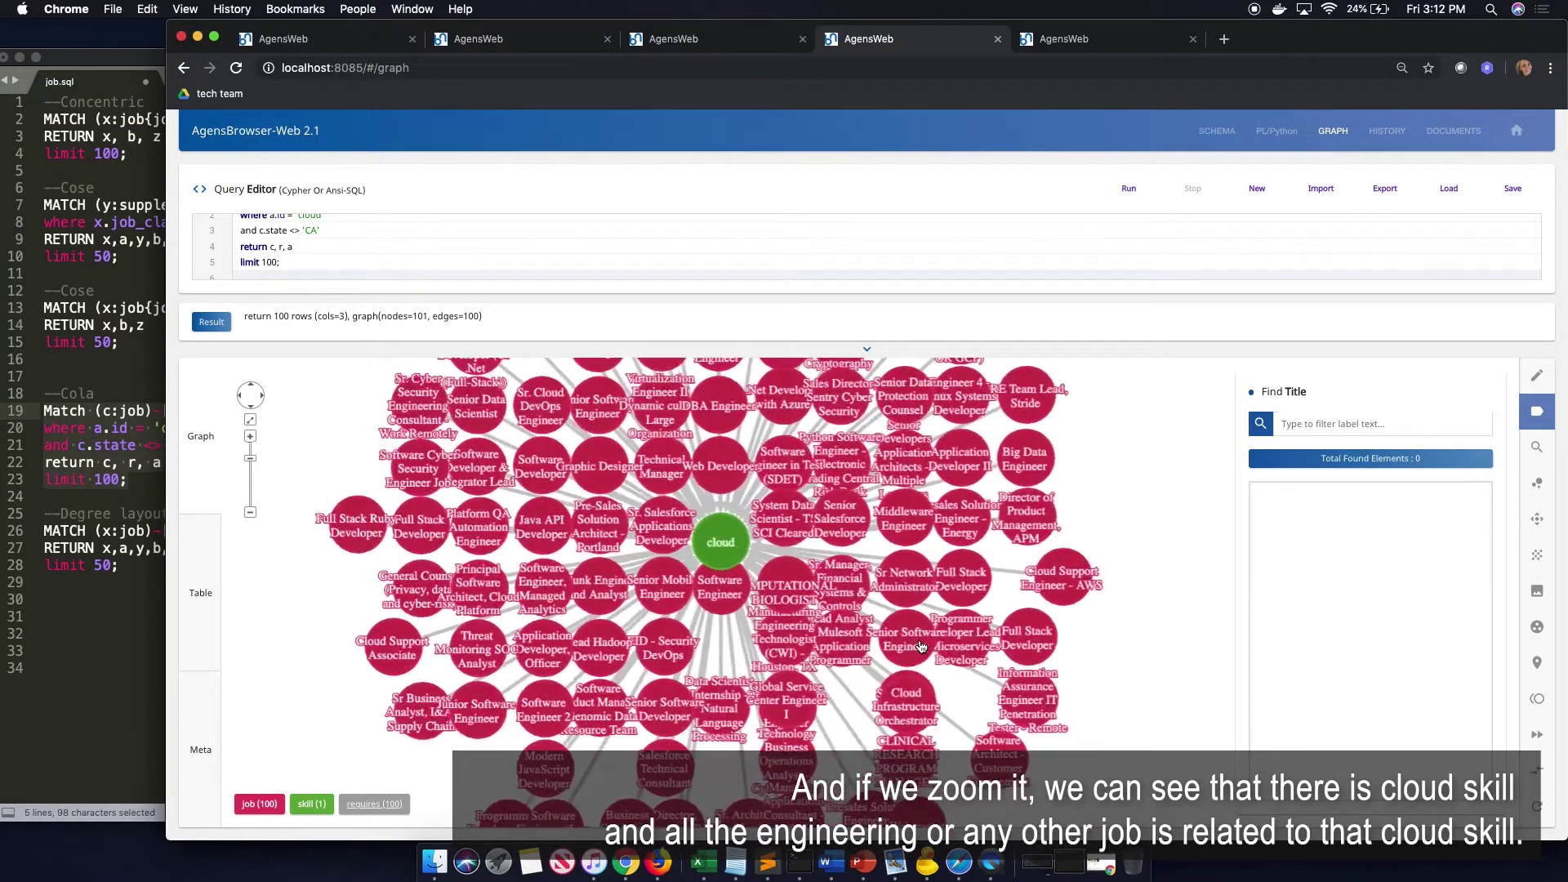
{"action": "left_click_drag", "start_coordinate": [688, 525], "coordinate": [809, 524]}
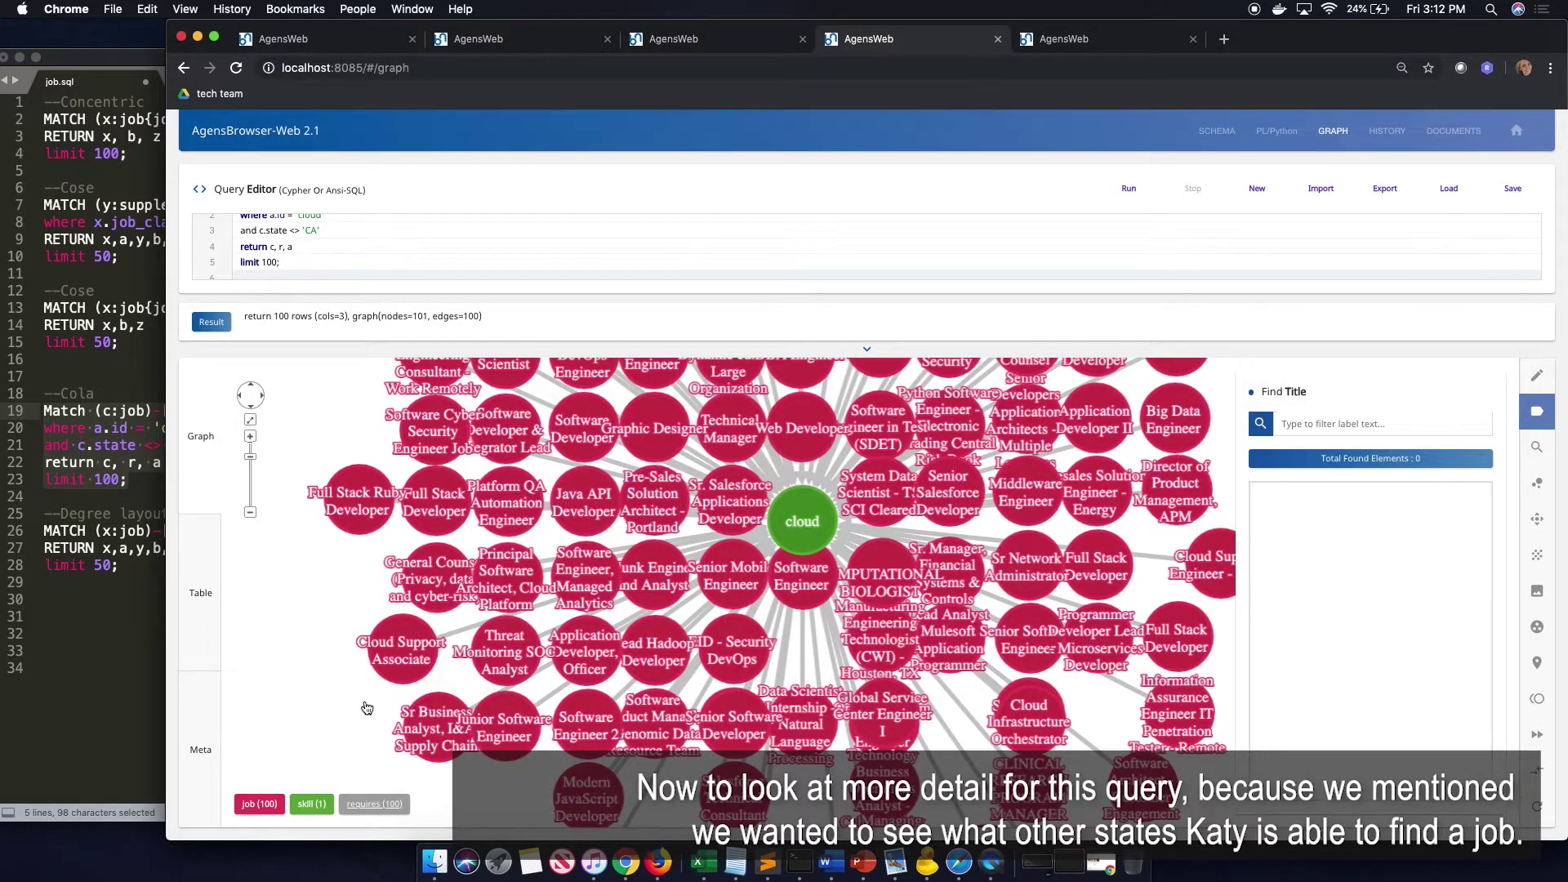
Label the cloud graph's job nodes by state (TX, NY, AZ, NJ) and return to job.sql
{"action": "left_click", "coordinate": [258, 806]}
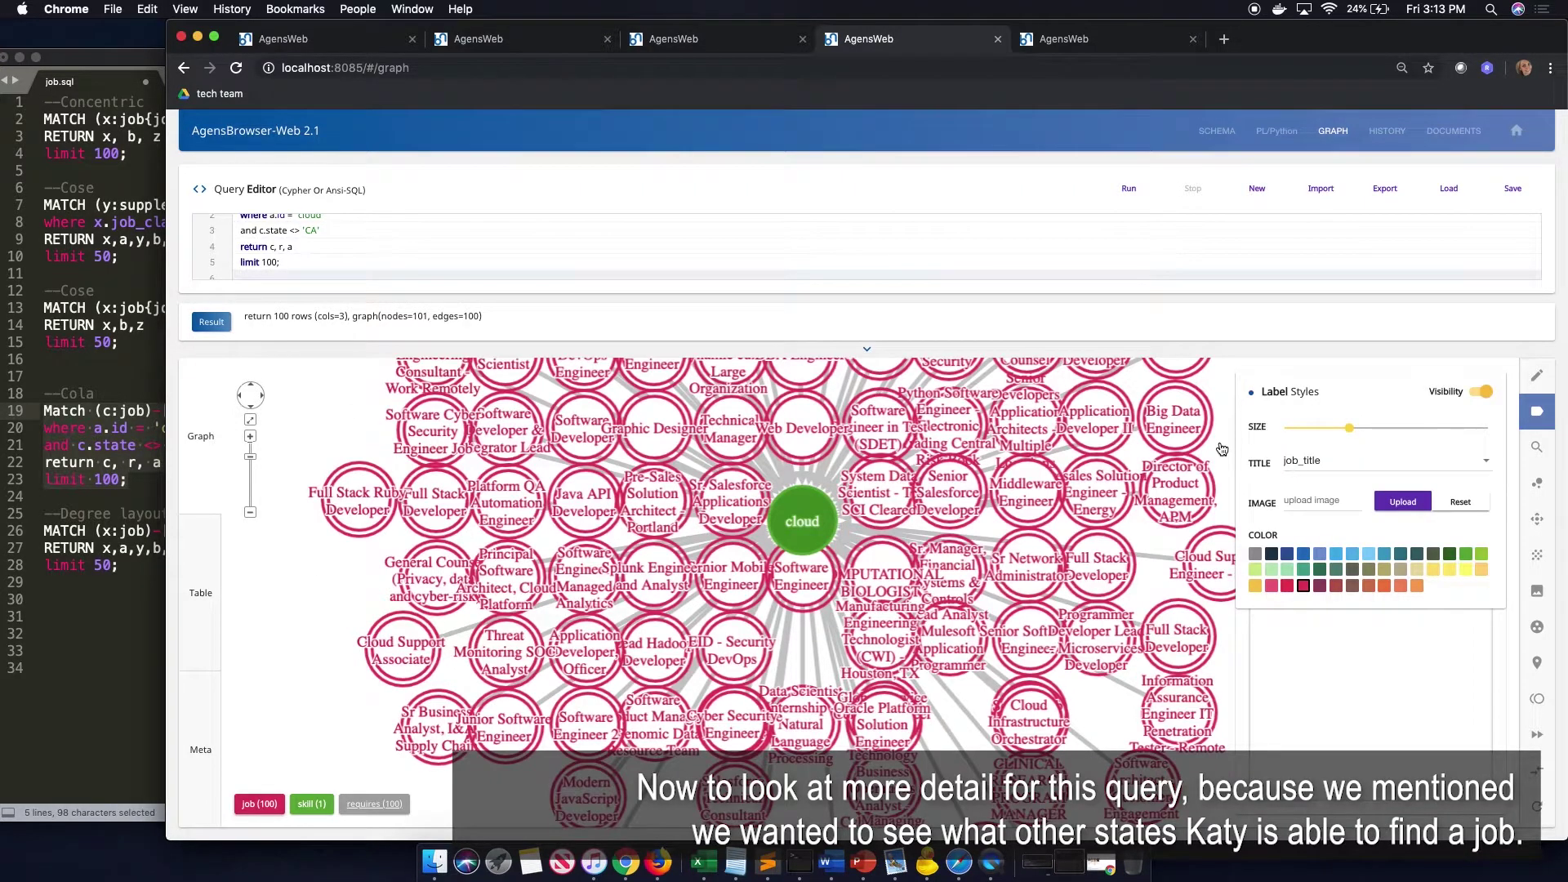
{"action": "left_click", "coordinate": [1368, 469]}
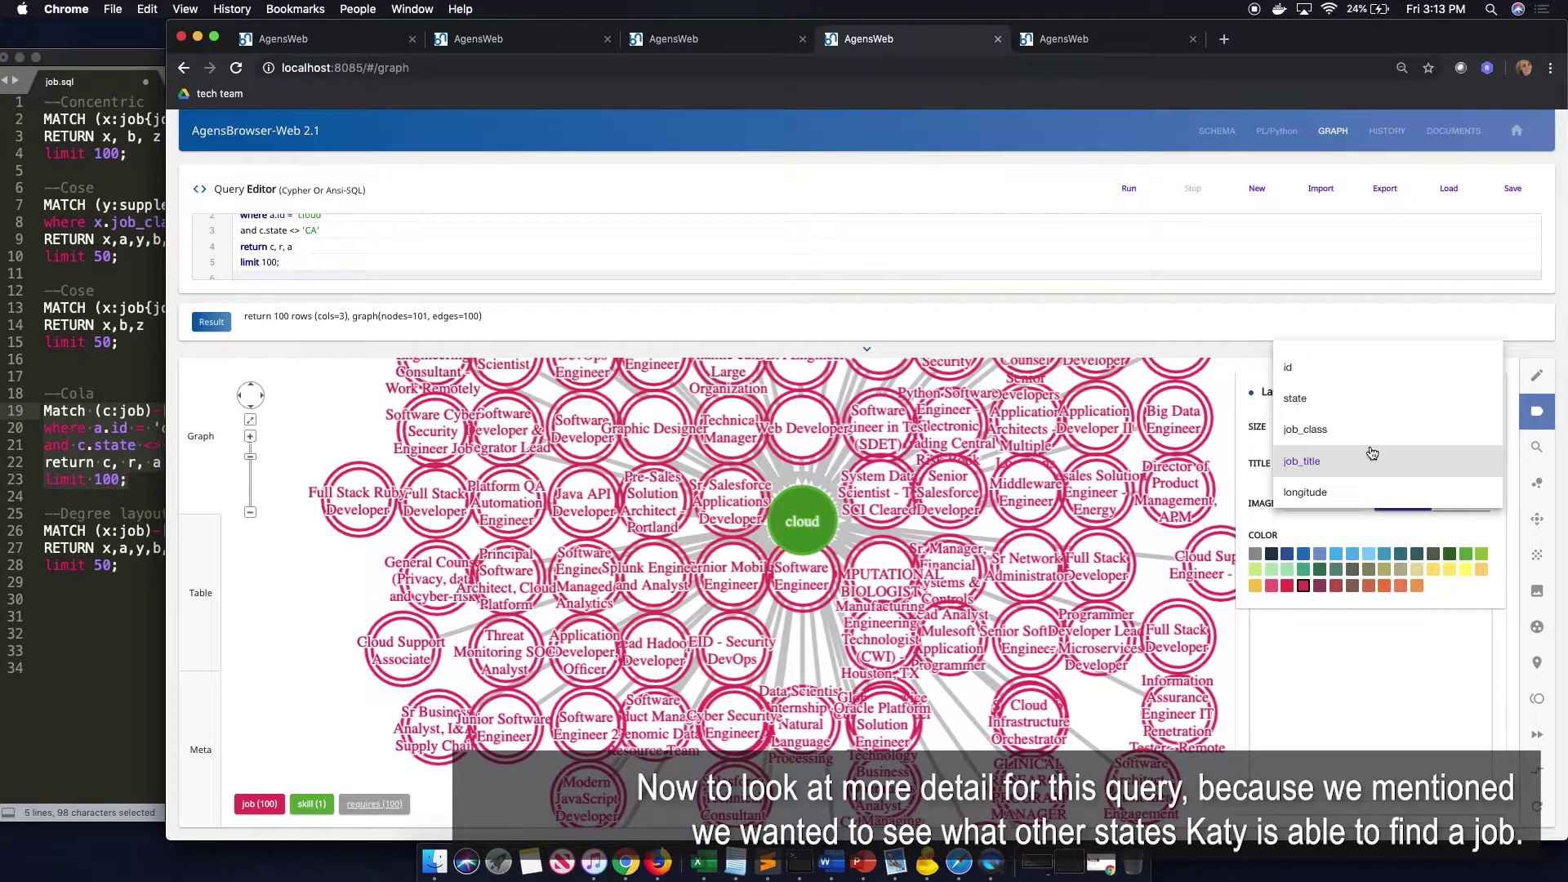
{"action": "scroll", "coordinate": [1372, 454], "scroll_direction": "up", "scroll_amount": 2}
{"action": "left_click", "coordinate": [1311, 396]}
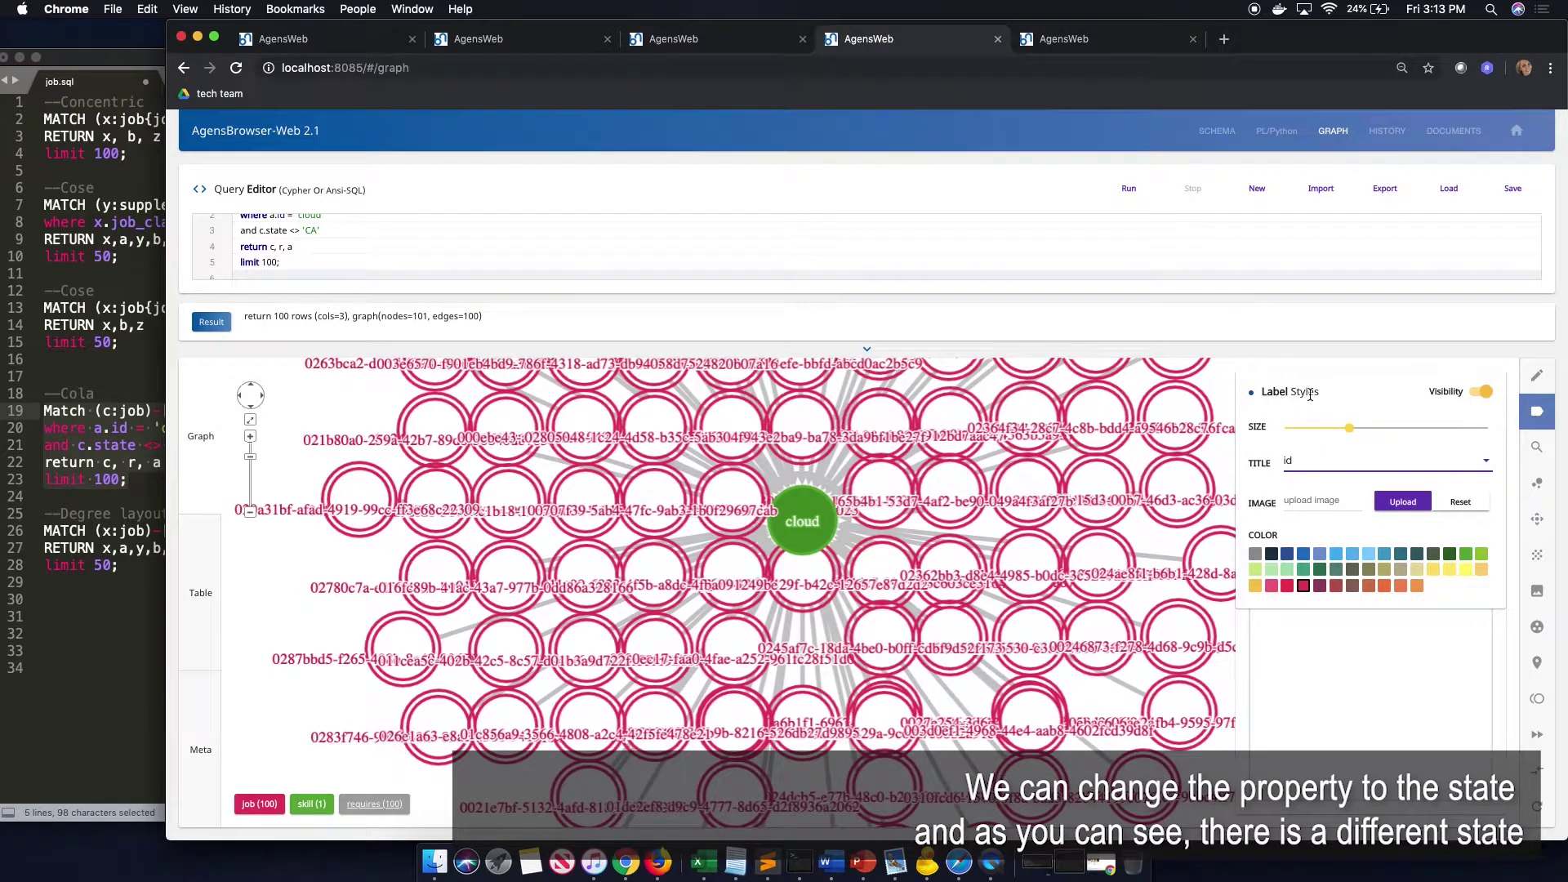
{"action": "left_click", "coordinate": [1329, 461]}
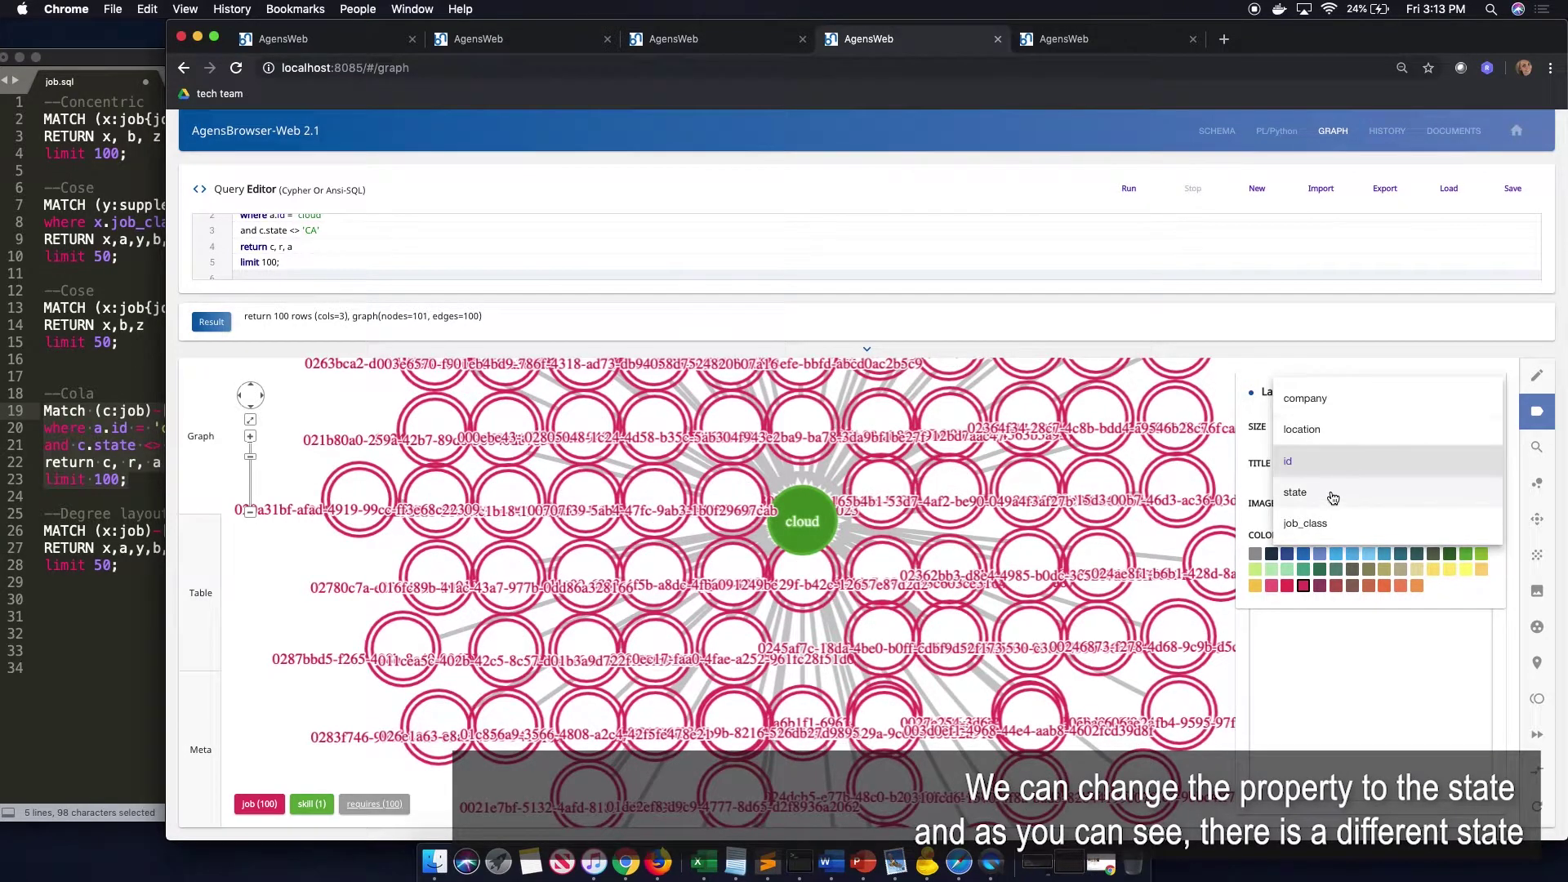
{"action": "left_click", "coordinate": [1332, 493]}
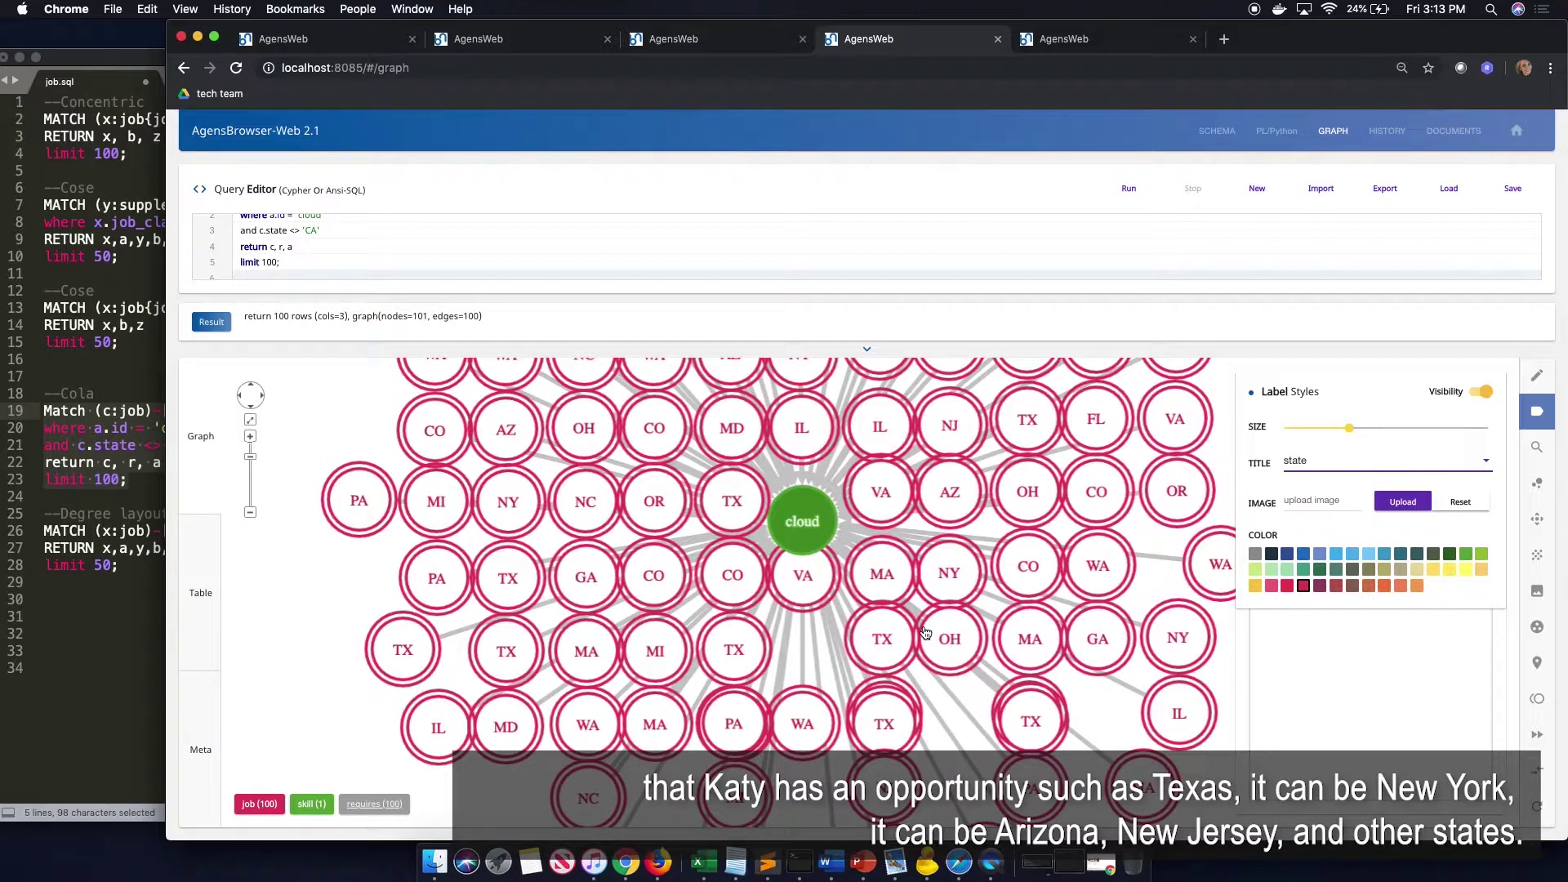
{"action": "left_click_drag", "start_coordinate": [316, 590], "coordinate": [323, 699]}
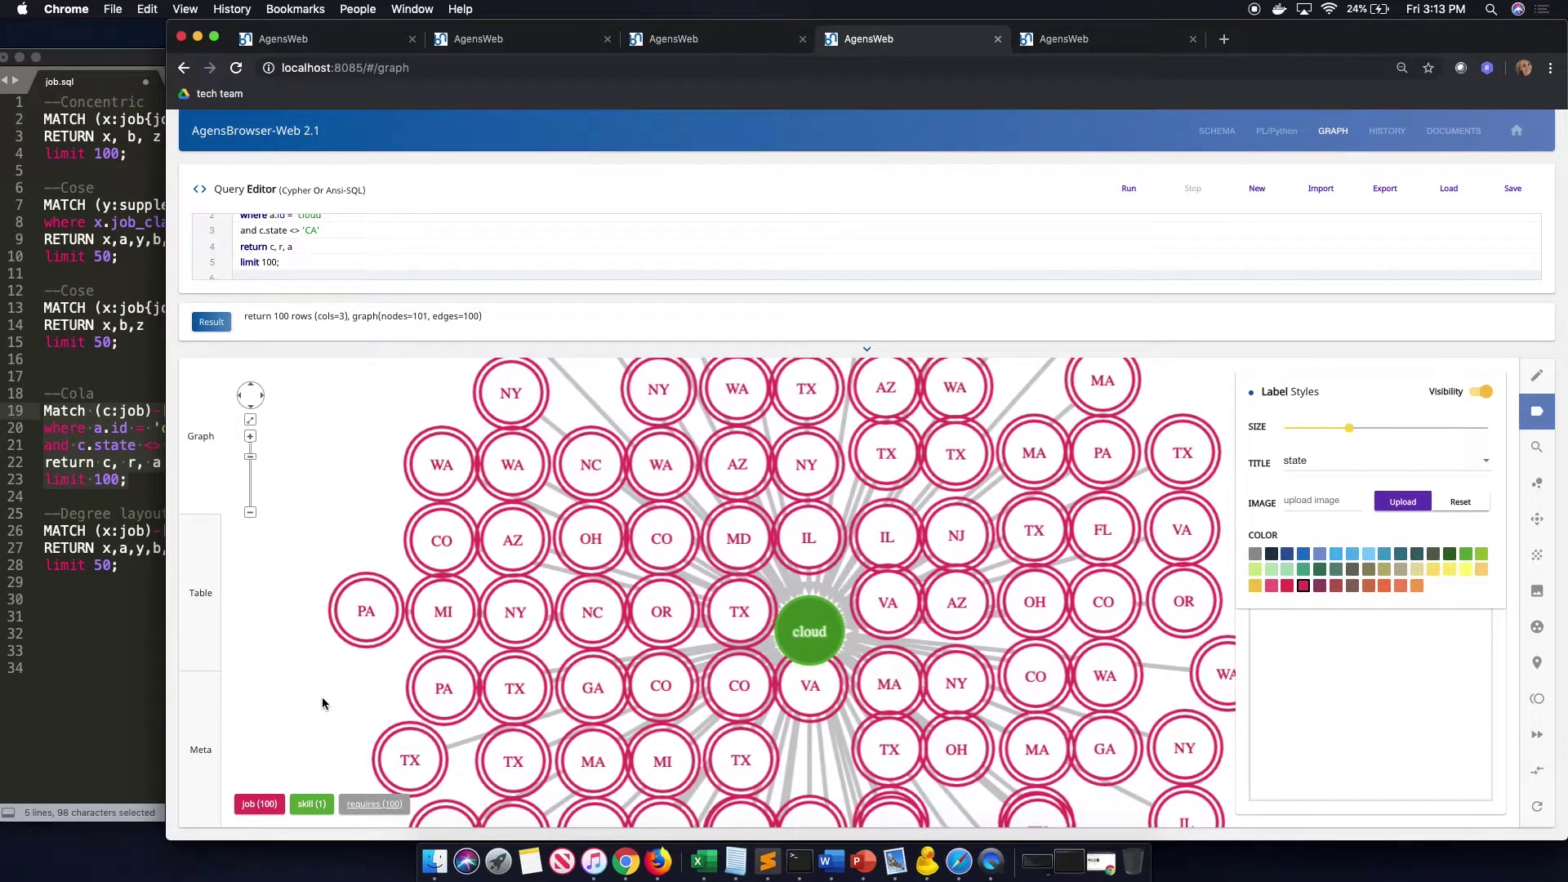
{"action": "left_click", "coordinate": [135, 689]}
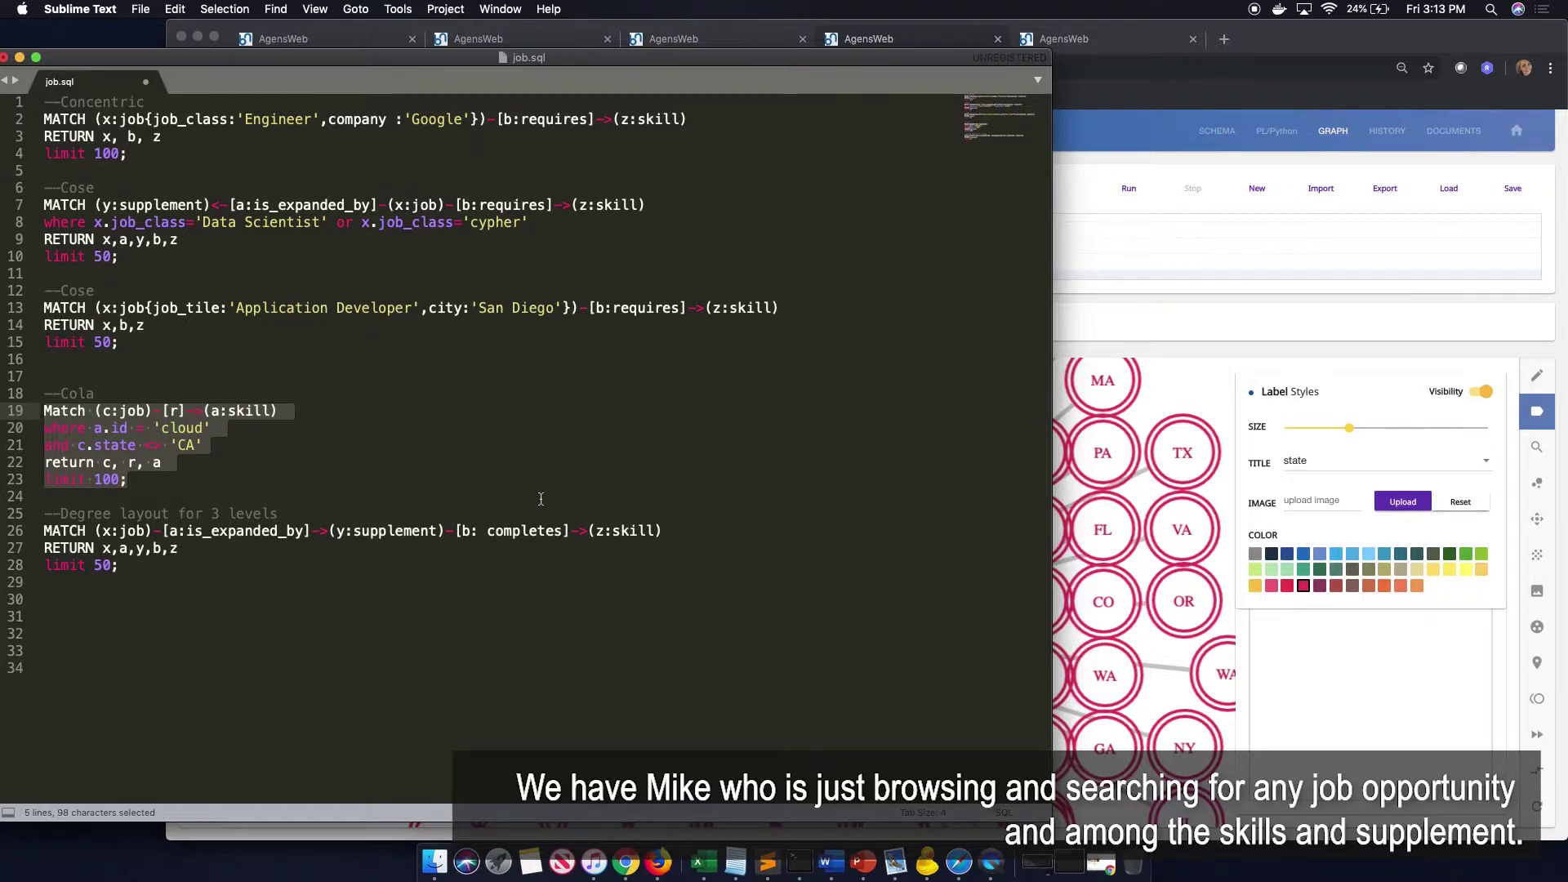
Back in Chrome, view the degree-layout query's 84-node, 74-edge graph in the fifth tab
{"action": "left_click", "coordinate": [1150, 222]}
{"action": "left_click", "coordinate": [1062, 39]}
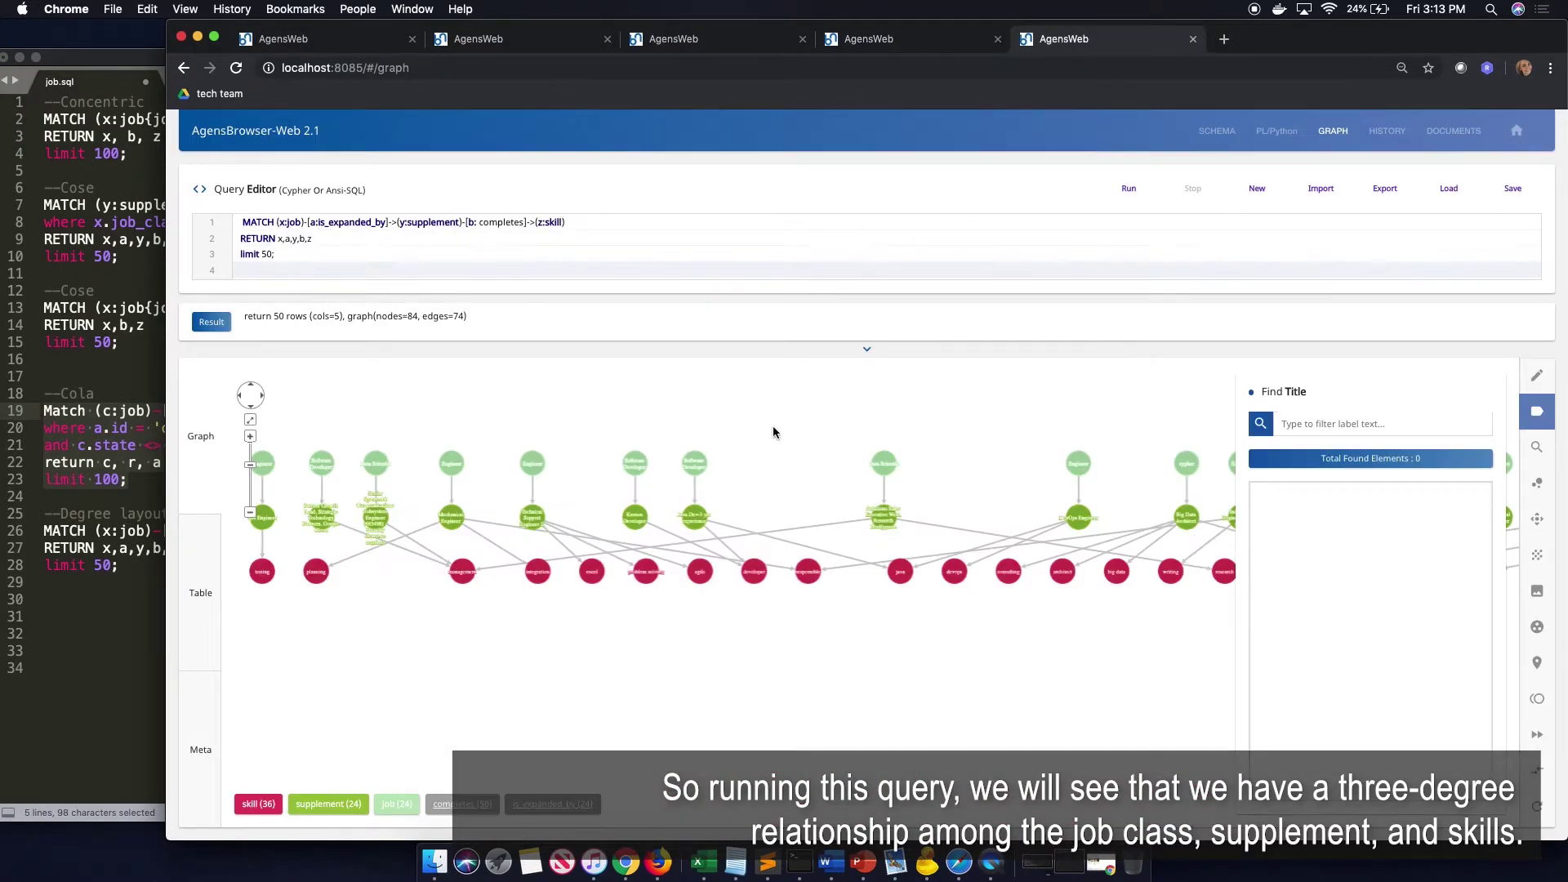
{"action": "left_click_drag", "start_coordinate": [572, 666], "coordinate": [655, 677]}
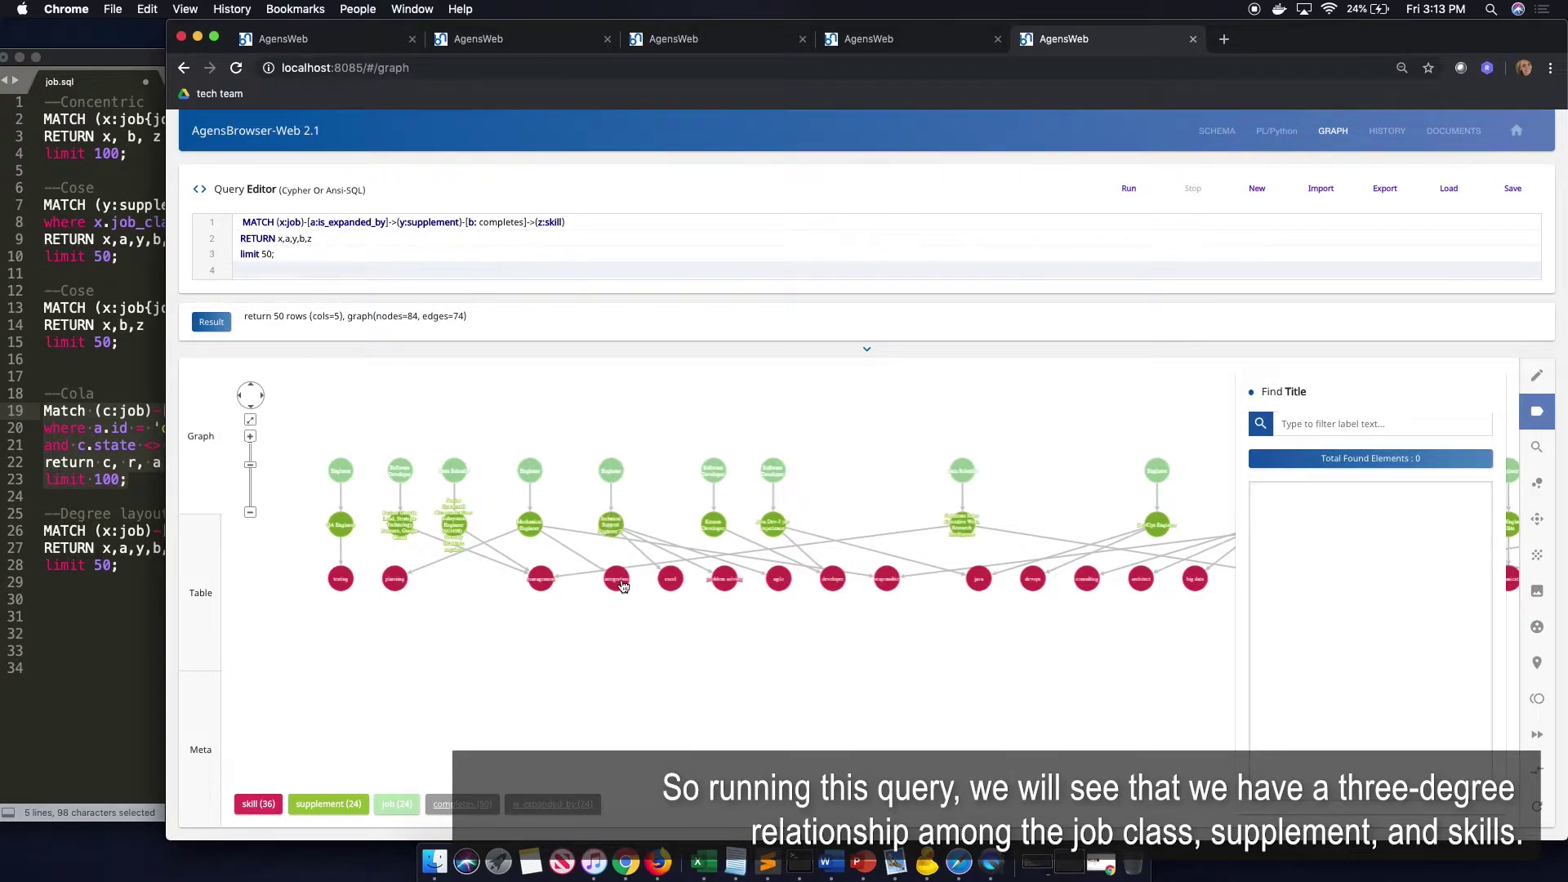
Zoom into the degree graph and pan to the Engineer → QA Engineer → testing chain
{"action": "scroll", "coordinate": [500, 425], "scroll_direction": "up", "scroll_amount": 5}
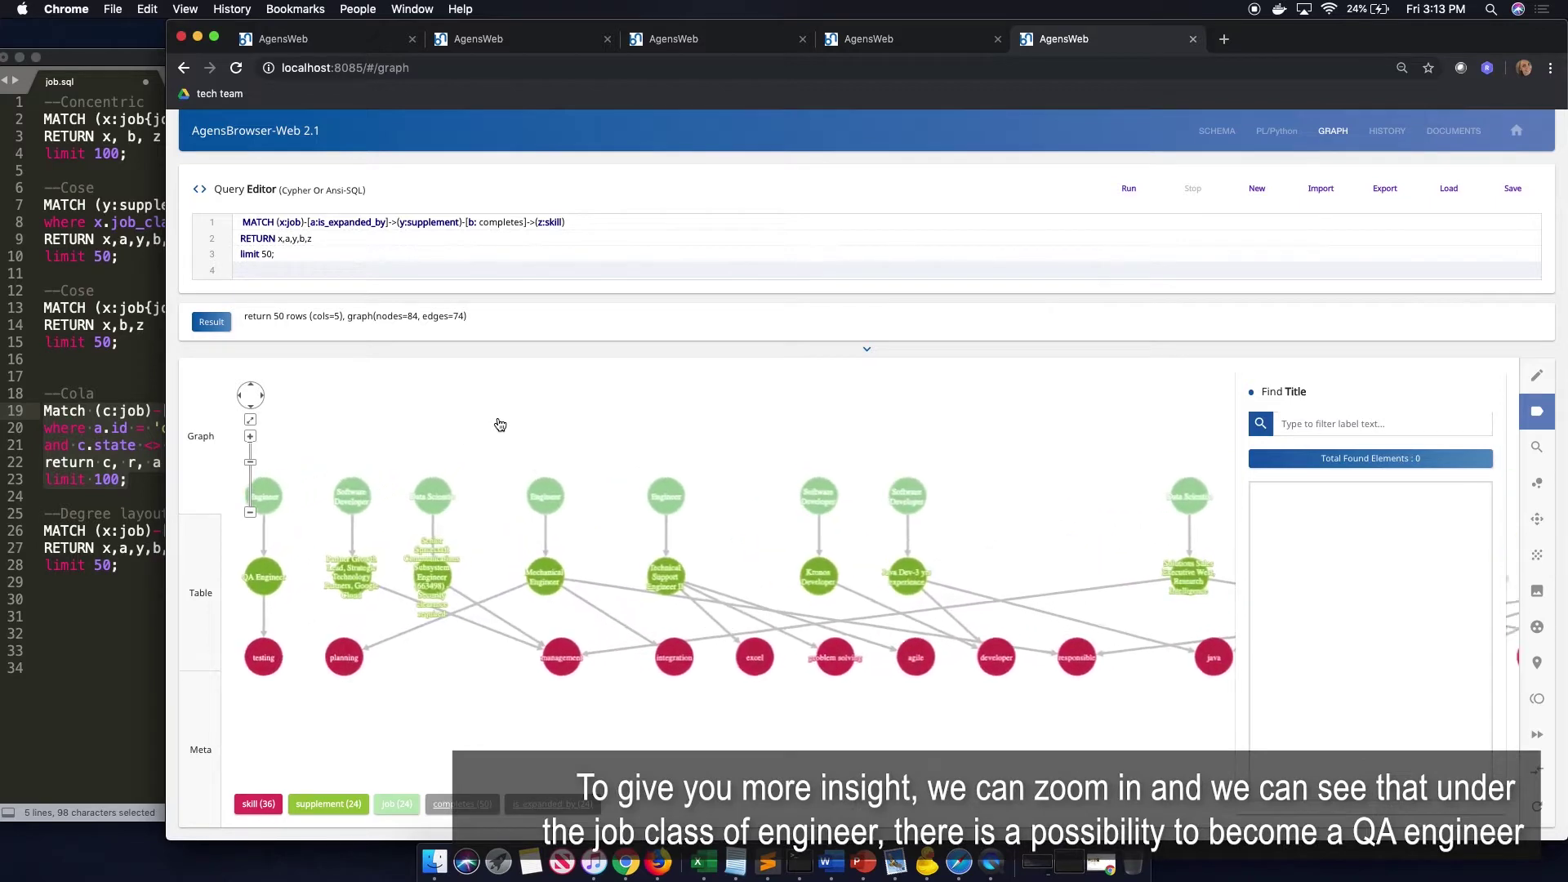
{"action": "left_click_drag", "start_coordinate": [500, 424], "coordinate": [602, 427]}
{"action": "scroll", "coordinate": [603, 427], "scroll_direction": "up", "scroll_amount": 2}
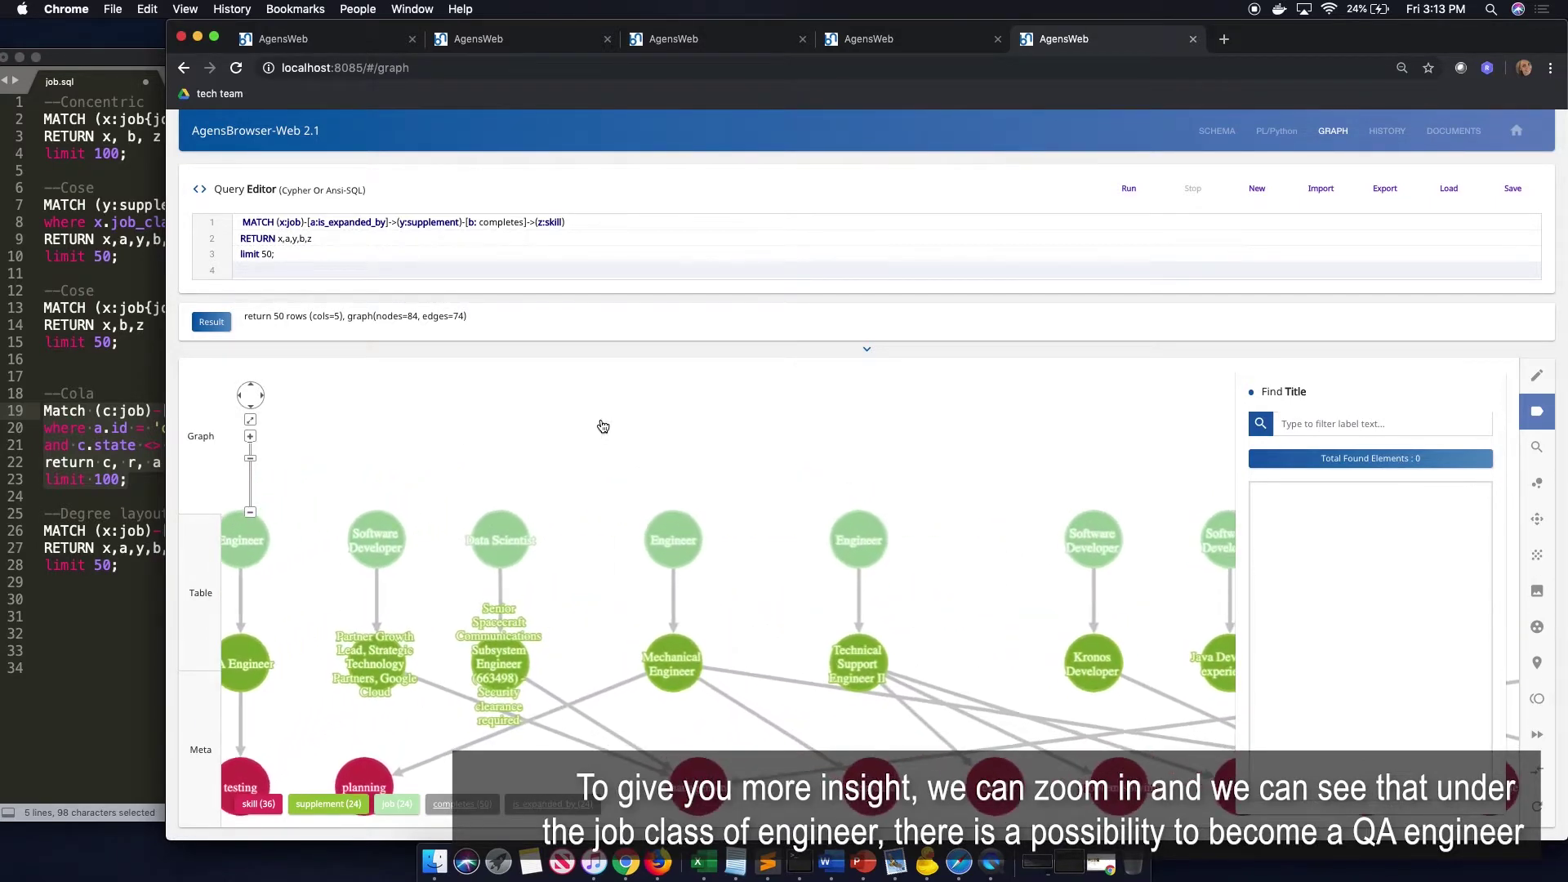
{"action": "left_click_drag", "start_coordinate": [414, 466], "coordinate": [539, 390]}
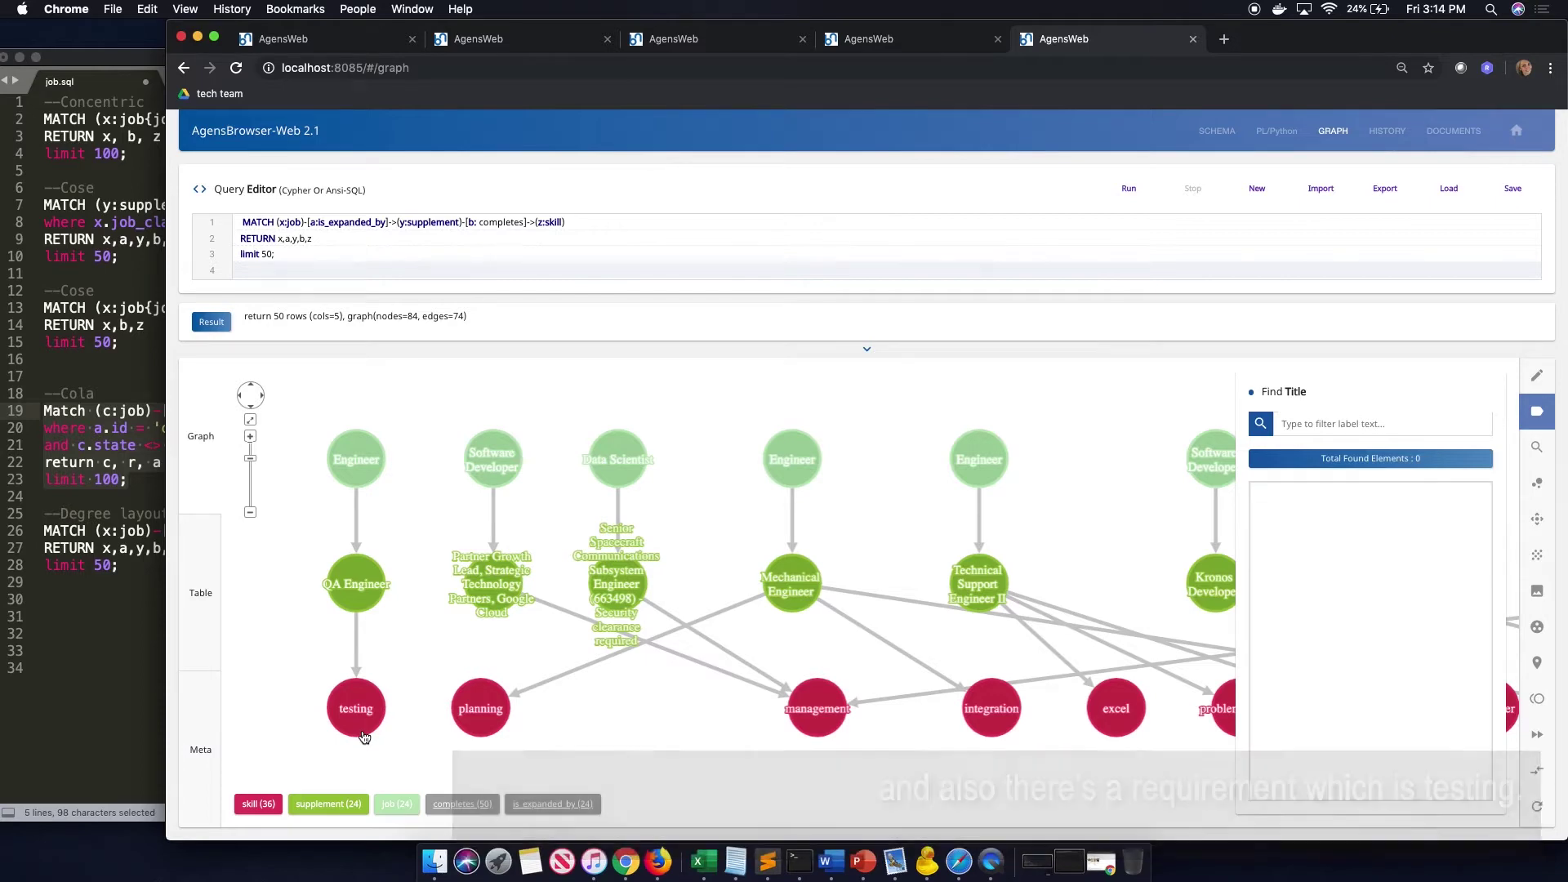
Pan across Kronos Developer, developer, java and devops, then back toward Technical Support Engineer
{"action": "left_click_drag", "start_coordinate": [652, 738], "coordinate": [446, 733]}
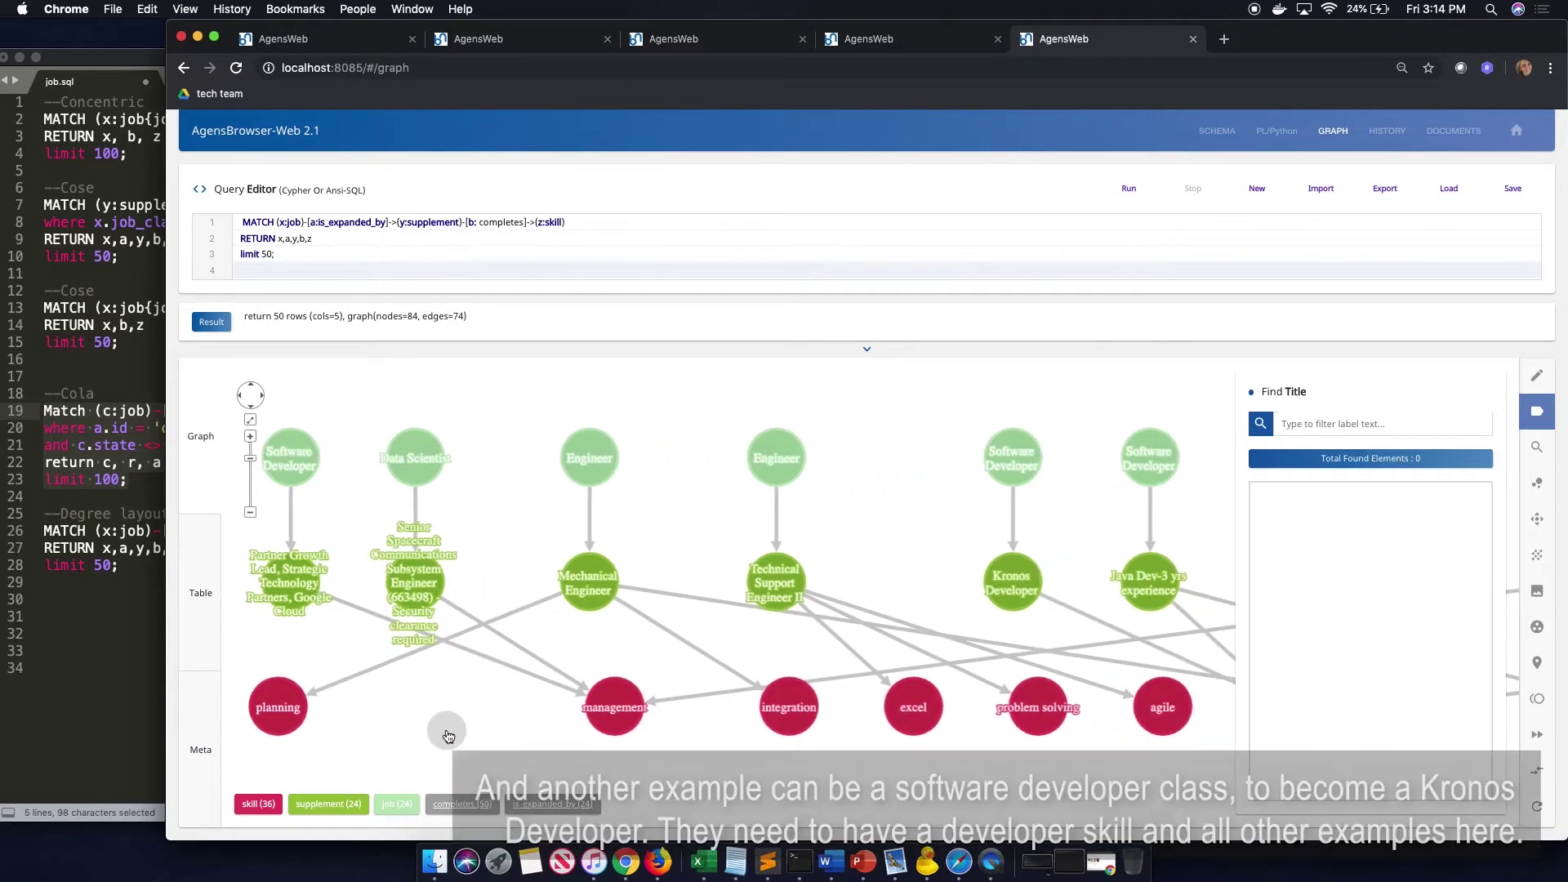
{"action": "left_click_drag", "start_coordinate": [698, 756], "coordinate": [561, 745]}
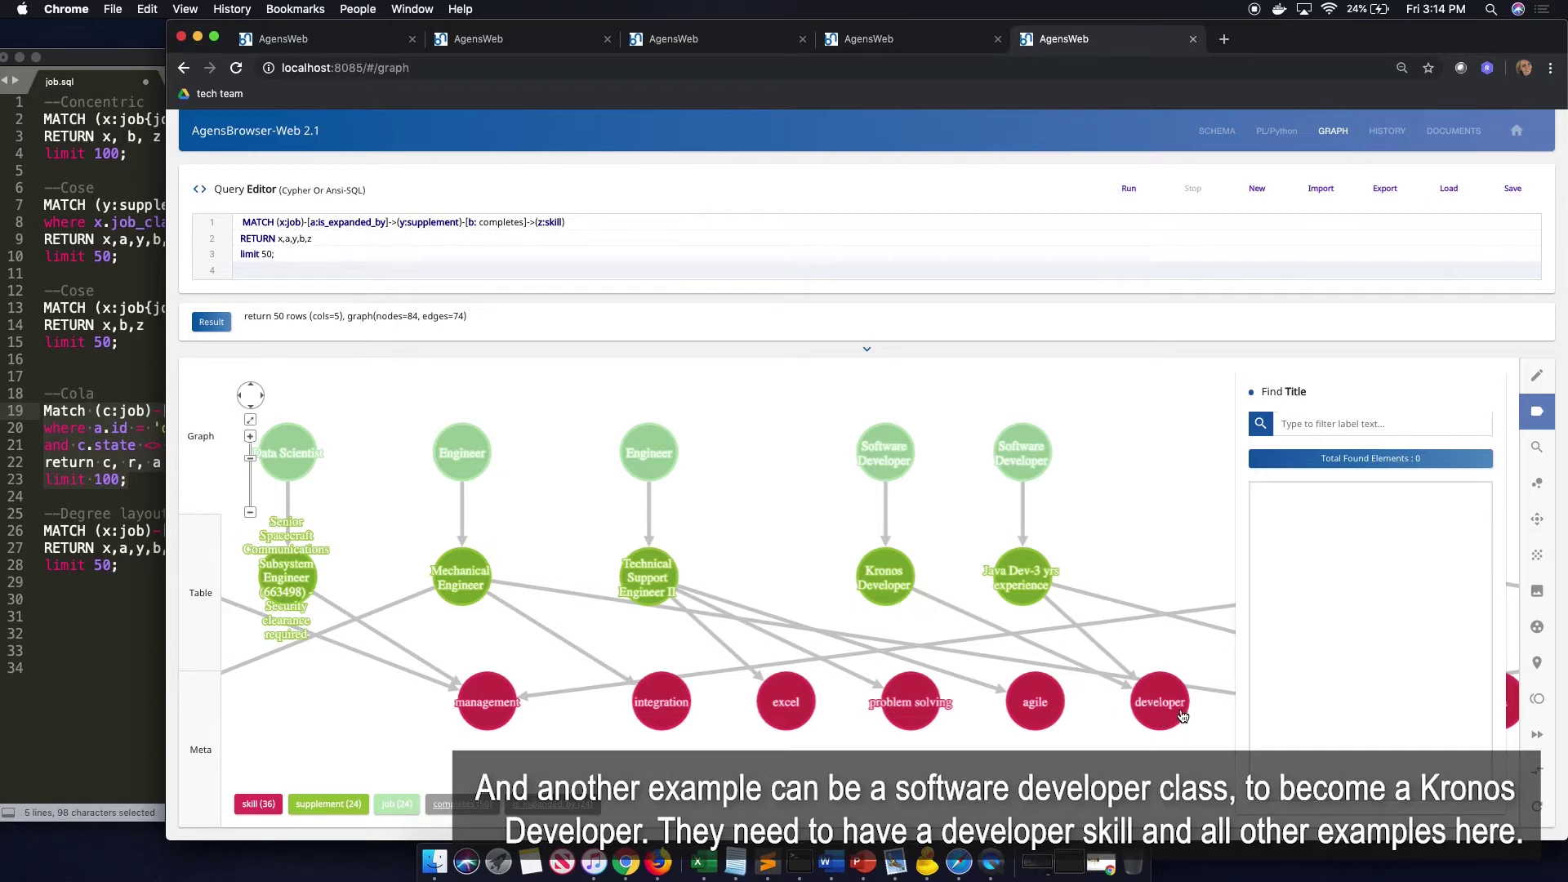
{"action": "left_click_drag", "start_coordinate": [1127, 740], "coordinate": [877, 742]}
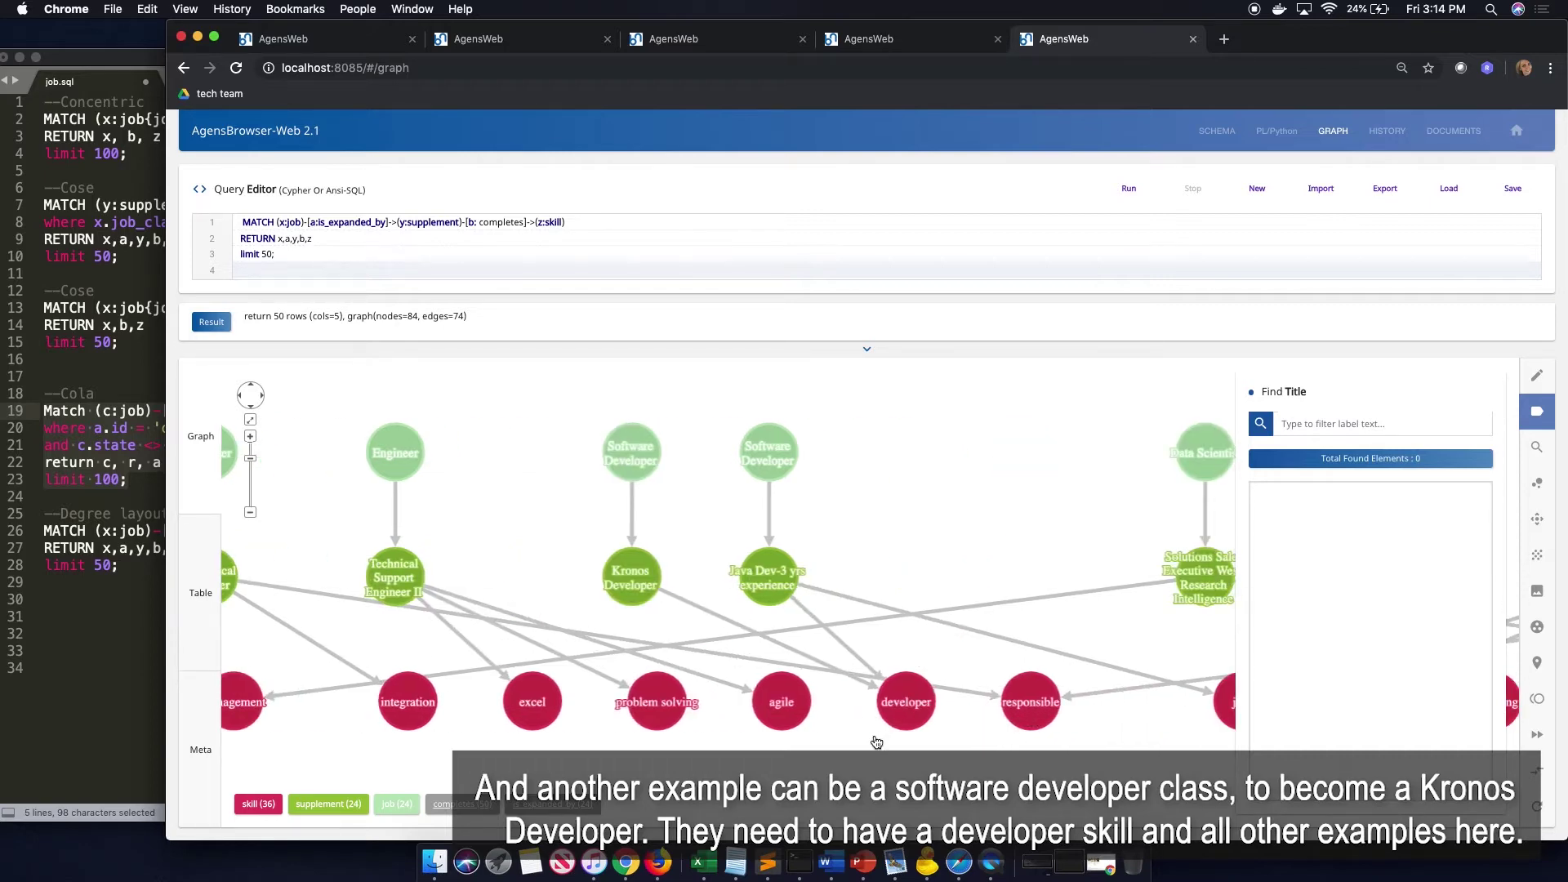
{"action": "left_click_drag", "start_coordinate": [1098, 749], "coordinate": [934, 752]}
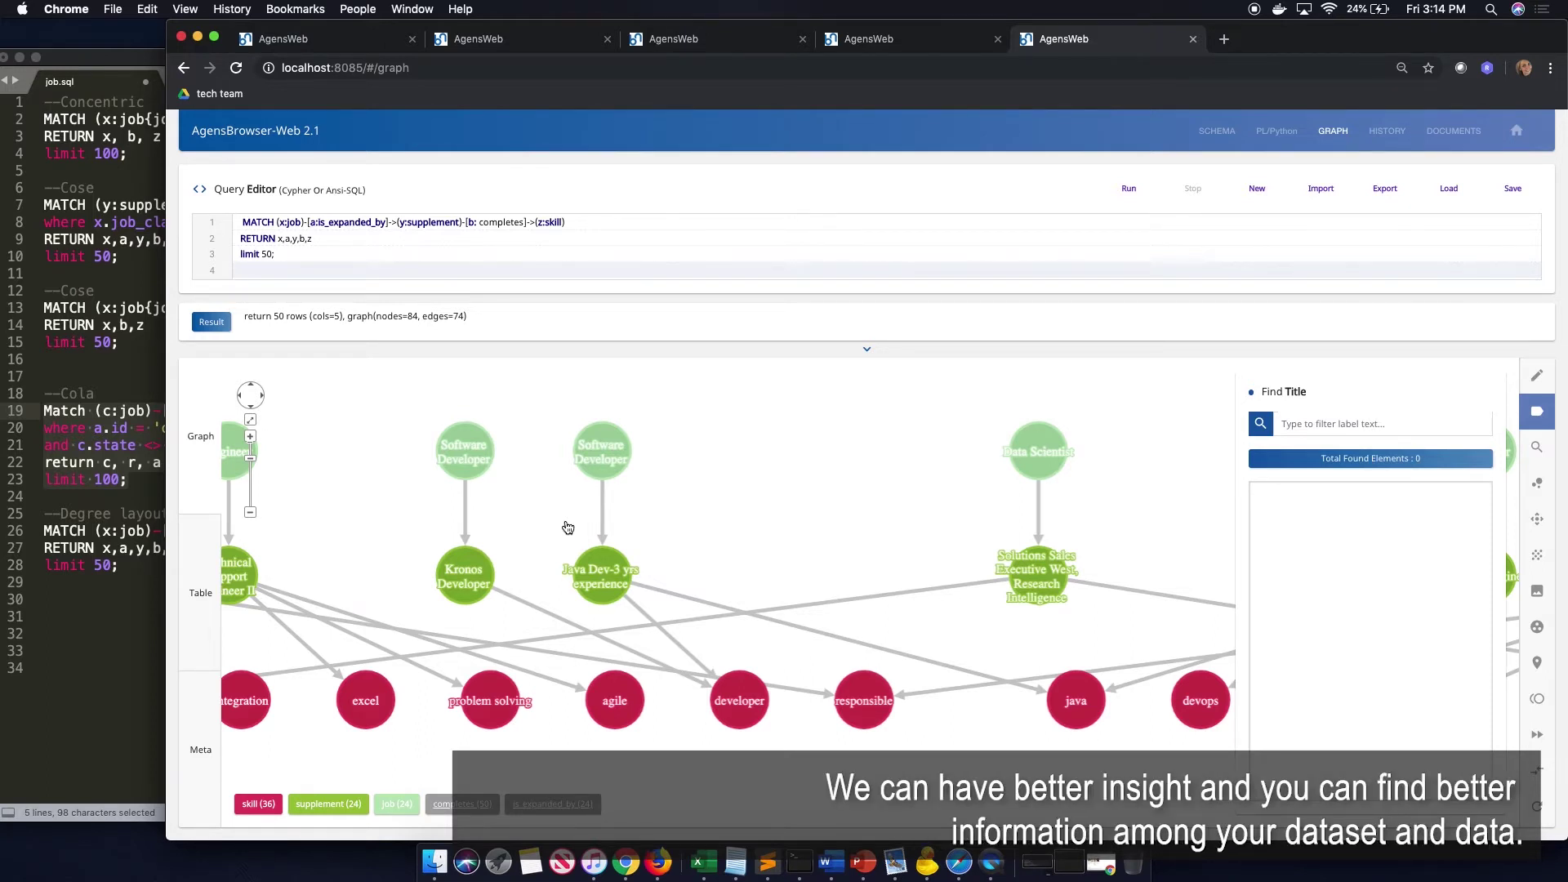
{"action": "left_click_drag", "start_coordinate": [743, 463], "coordinate": [908, 466]}
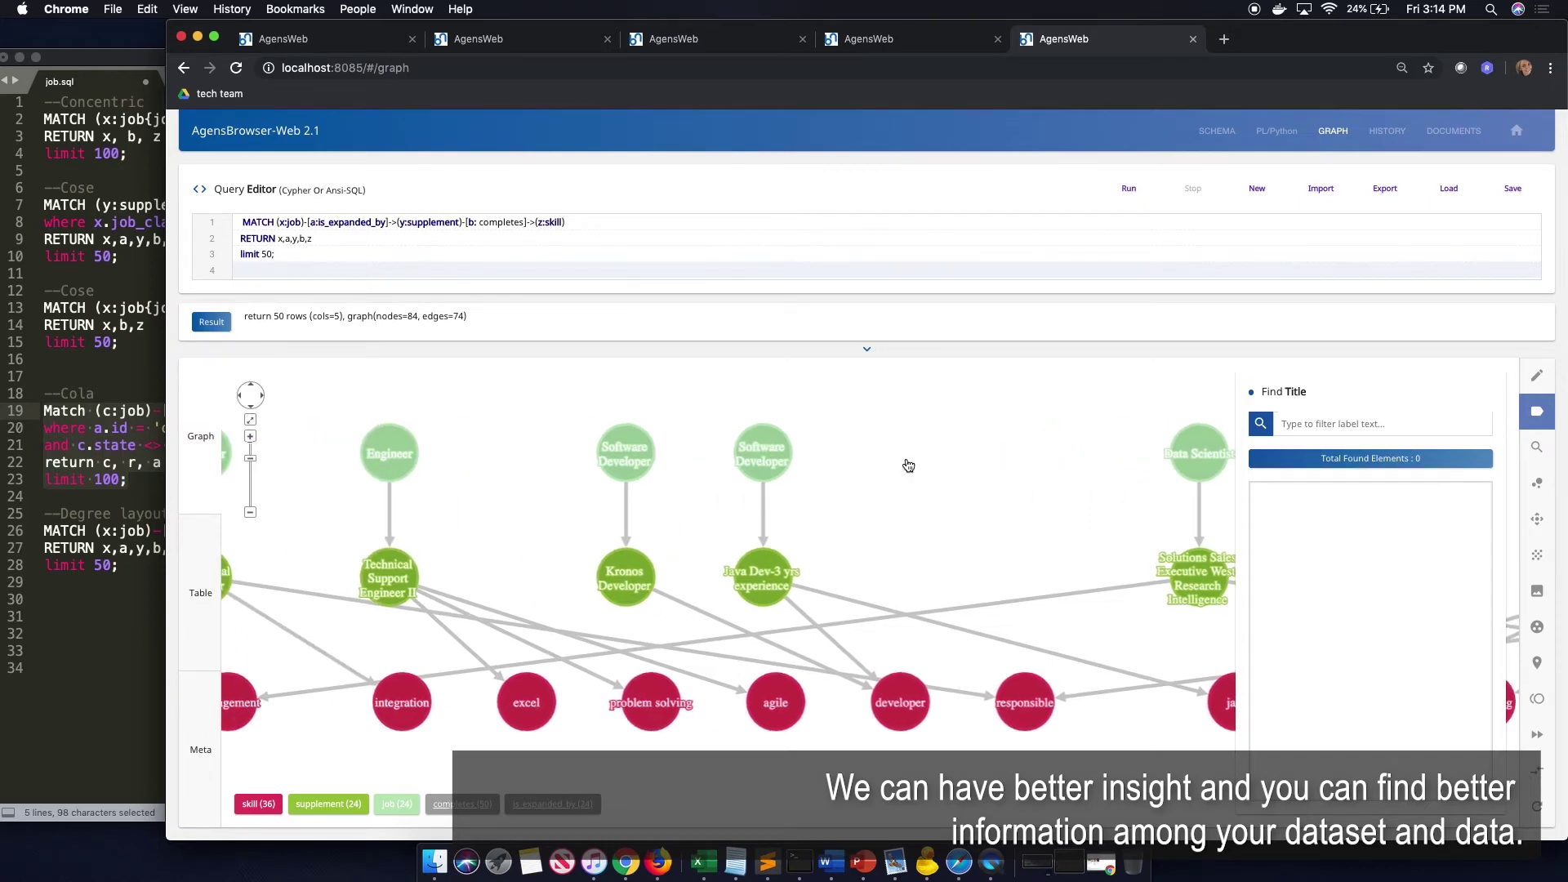